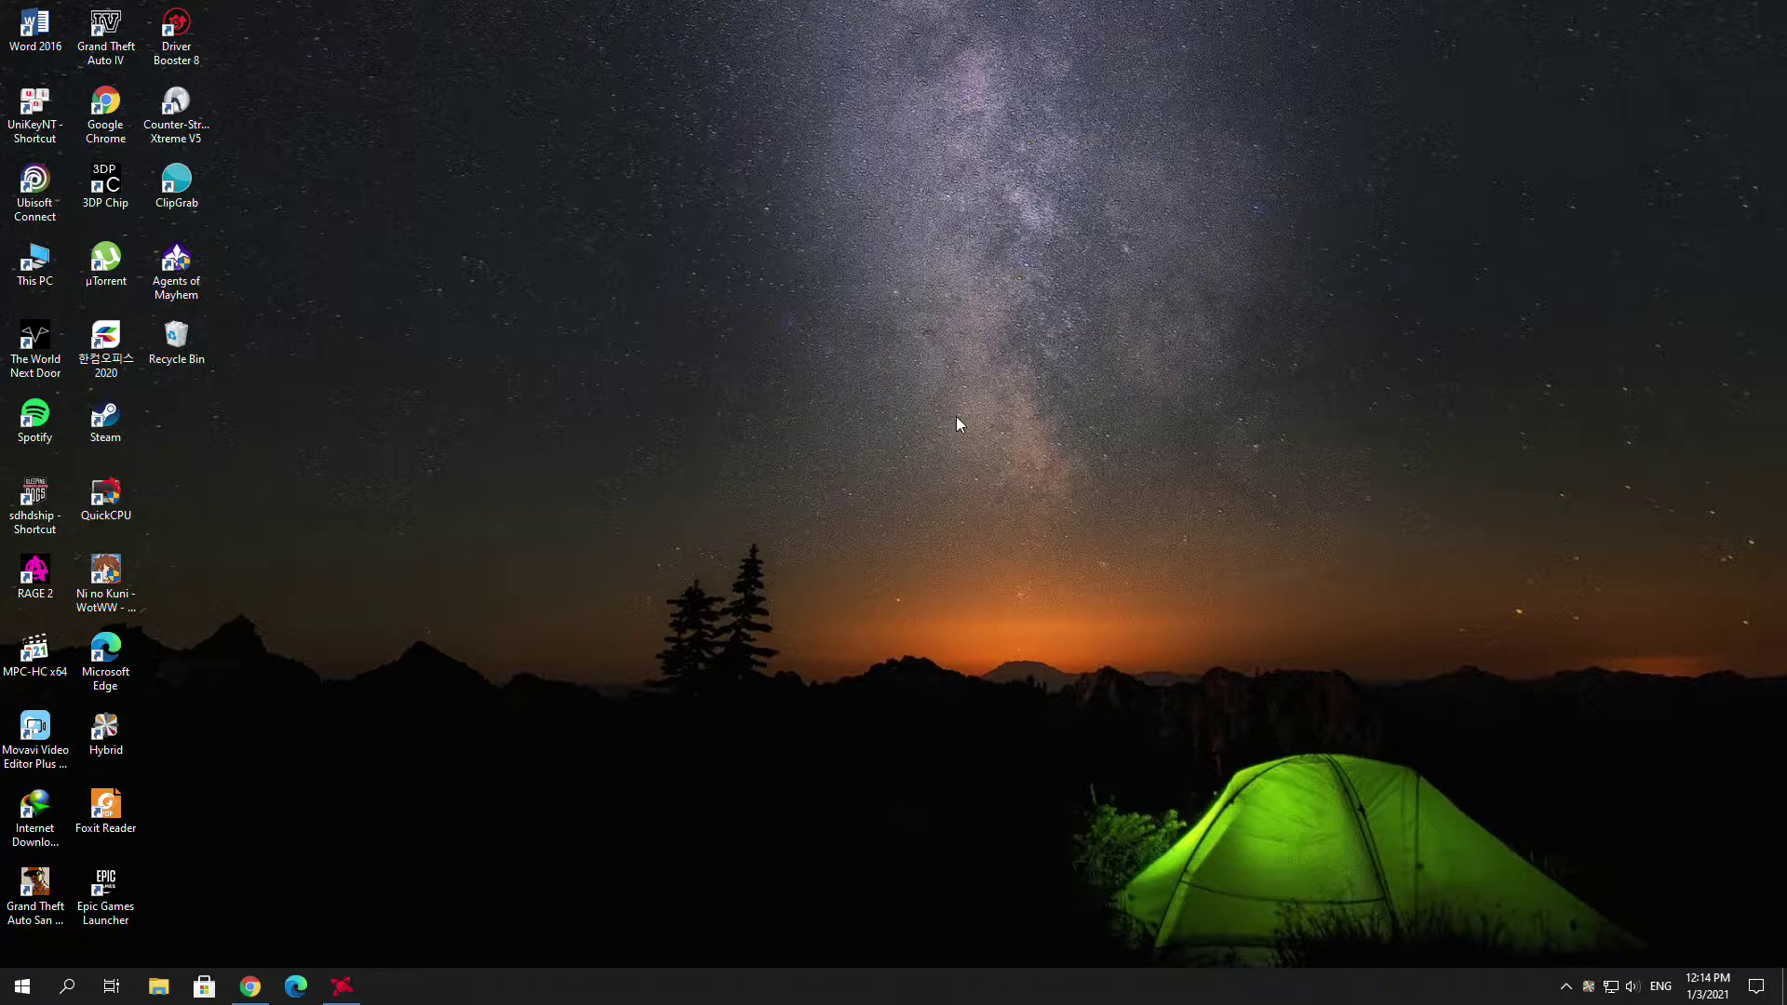
- Refresh the desktop, then bring up Hybrid from the tray's hidden icons
right_click(956, 416)
left_click(935, 515)
left_click(1586, 988)
left_click(1571, 951)
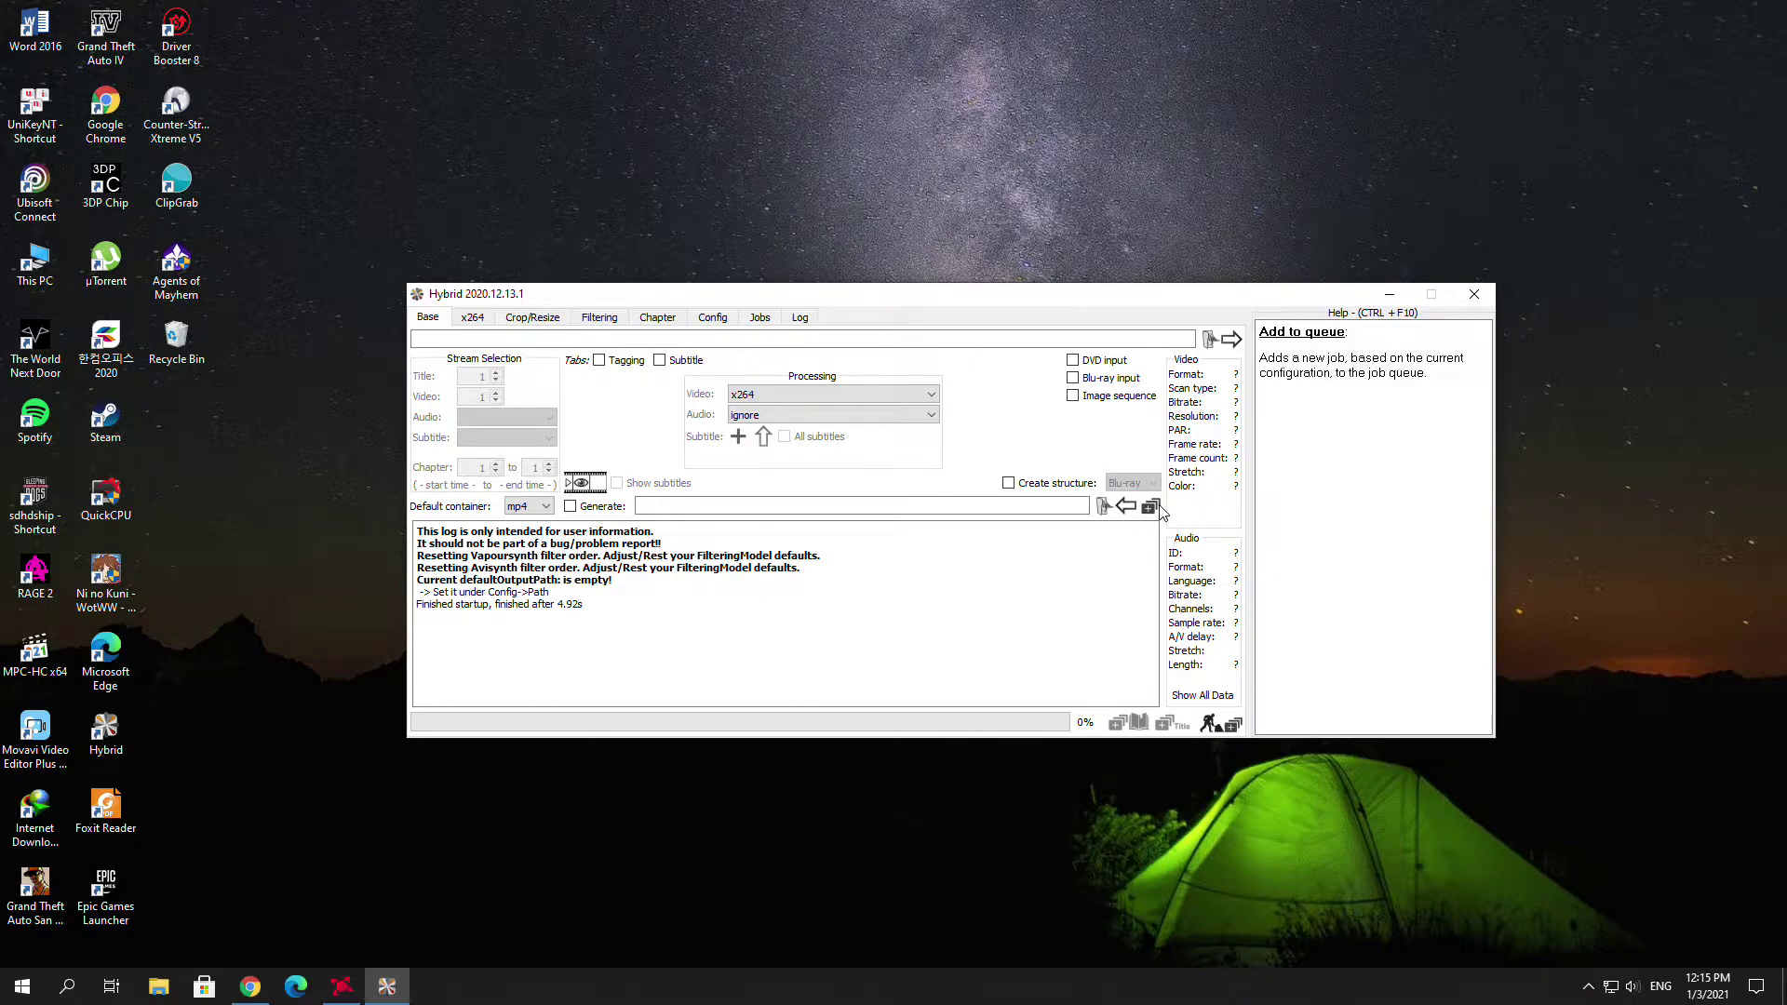
- Load Hyperlapse Fukuoka City, Japan 30s ver.(traditional).mp4 from Downloads\Video with audio set to passthrough all
left_click(1210, 340)
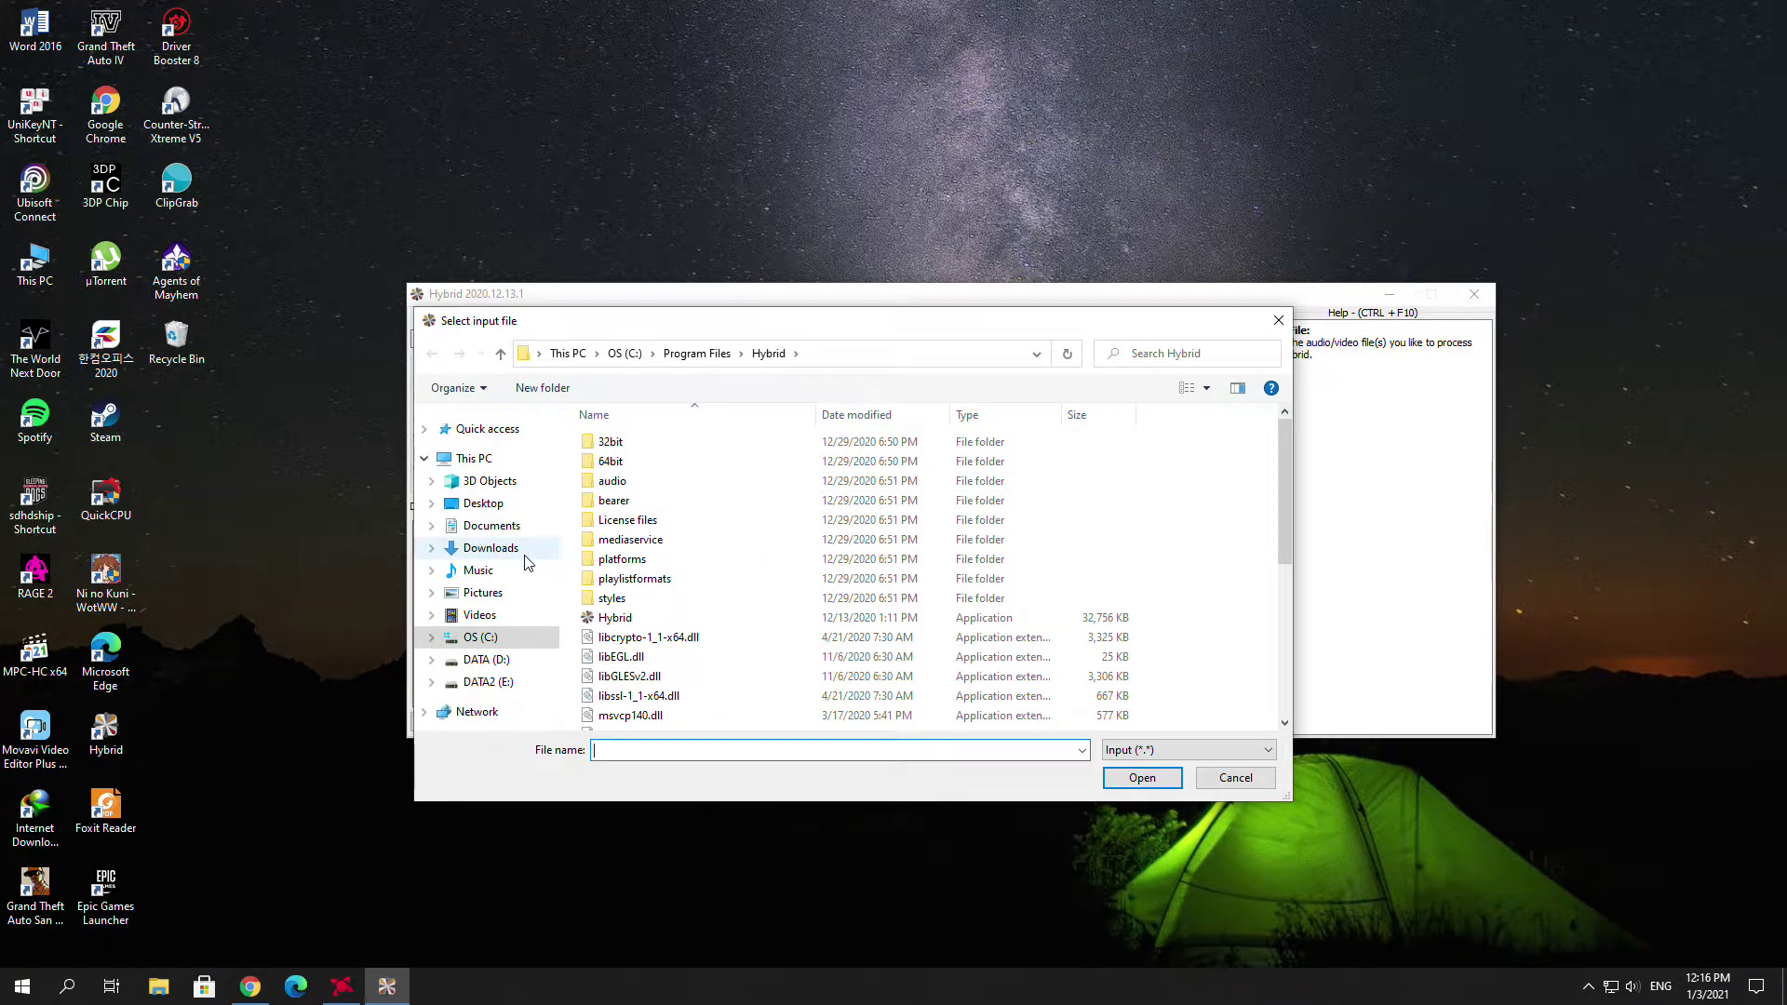
left_click(490, 549)
double_click(619, 519)
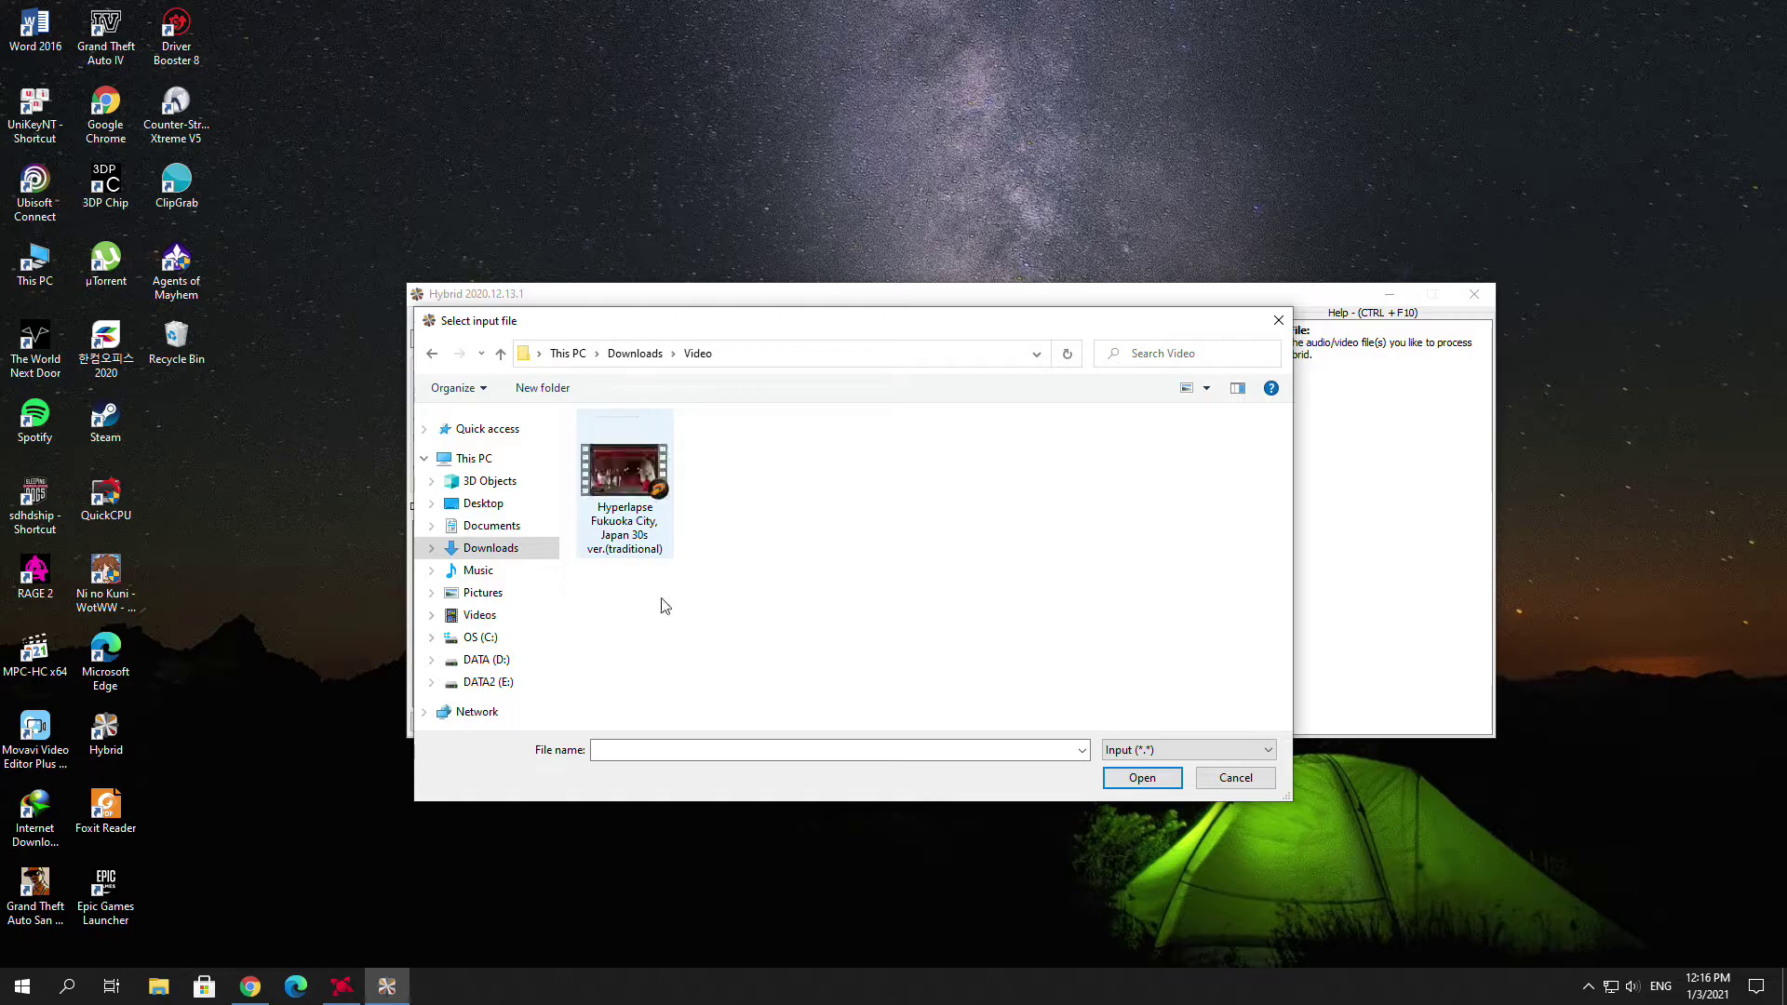
left_click(639, 485)
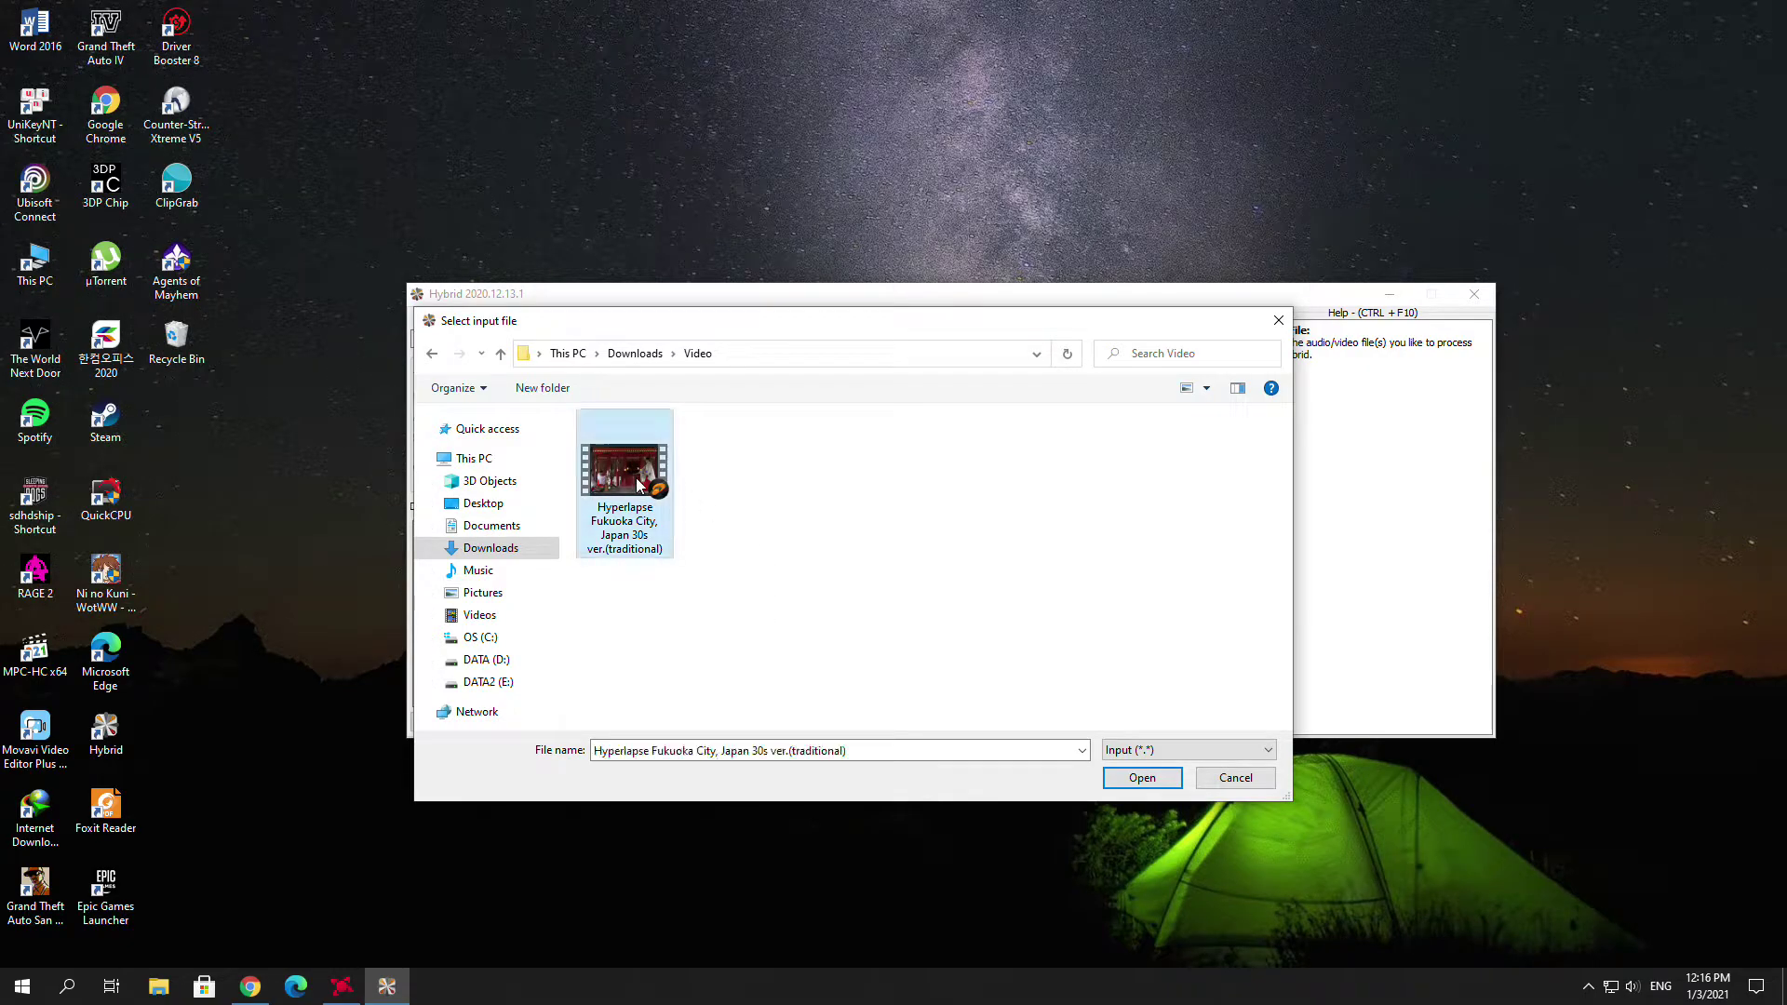
left_click(1170, 784)
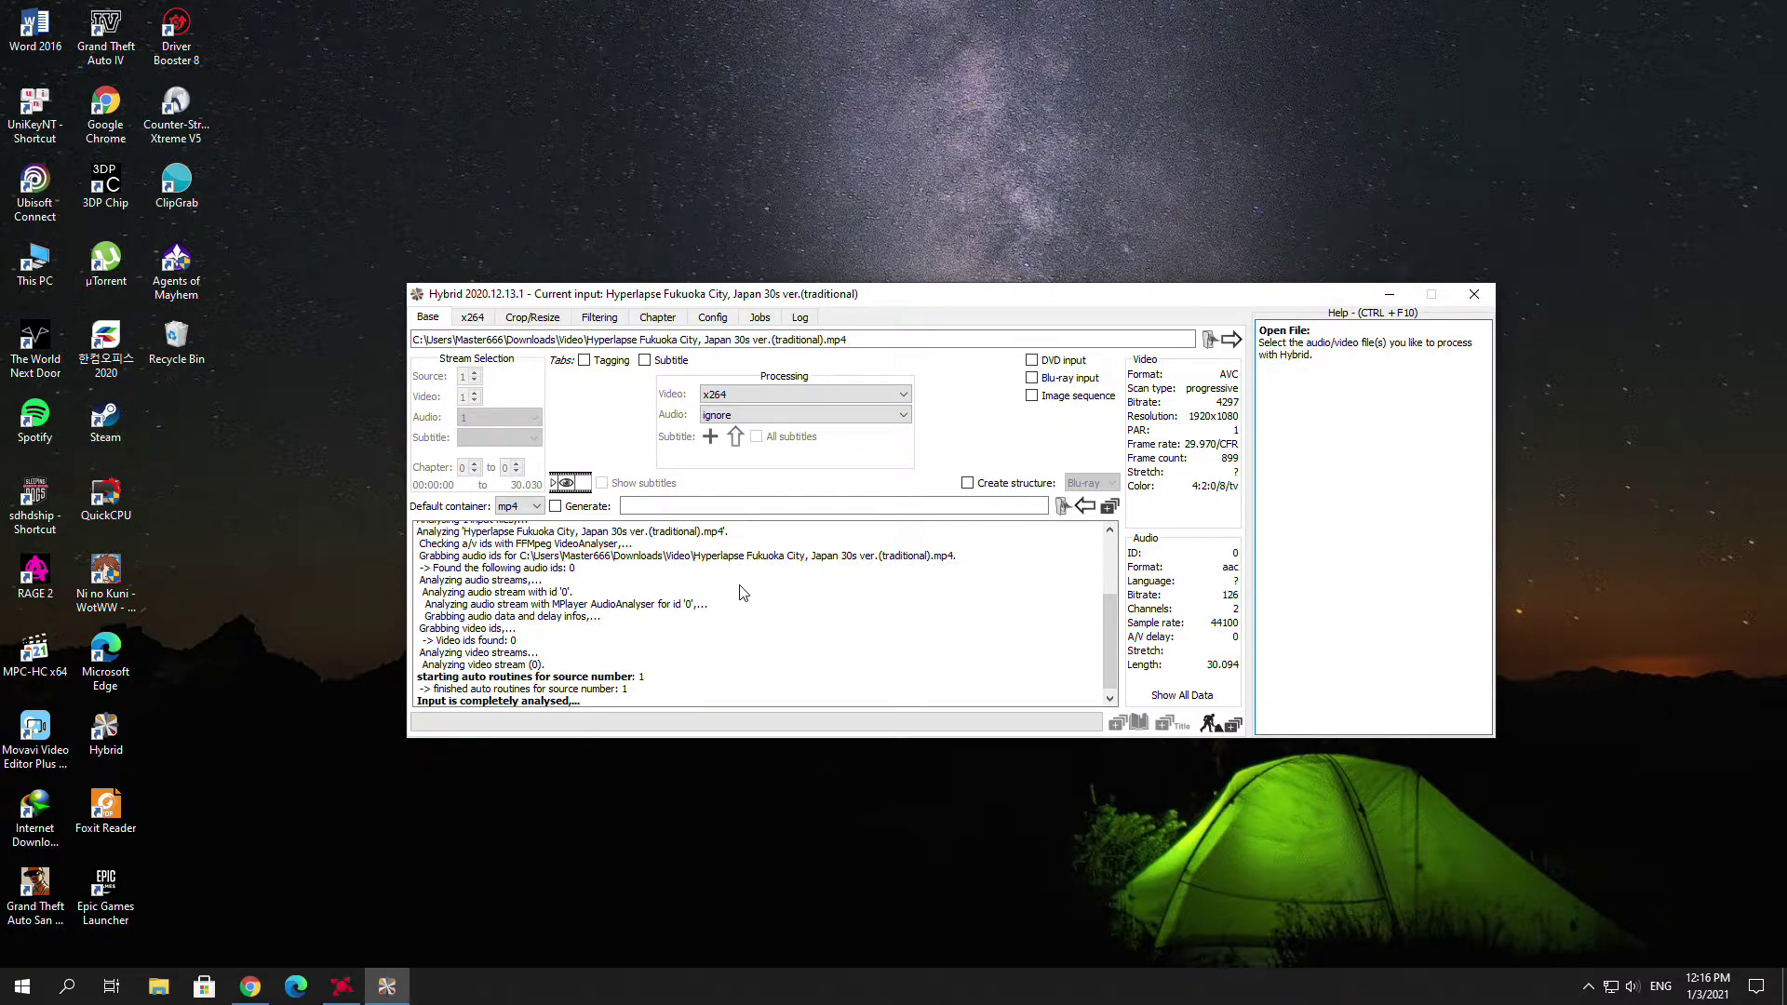
left_click(709, 419)
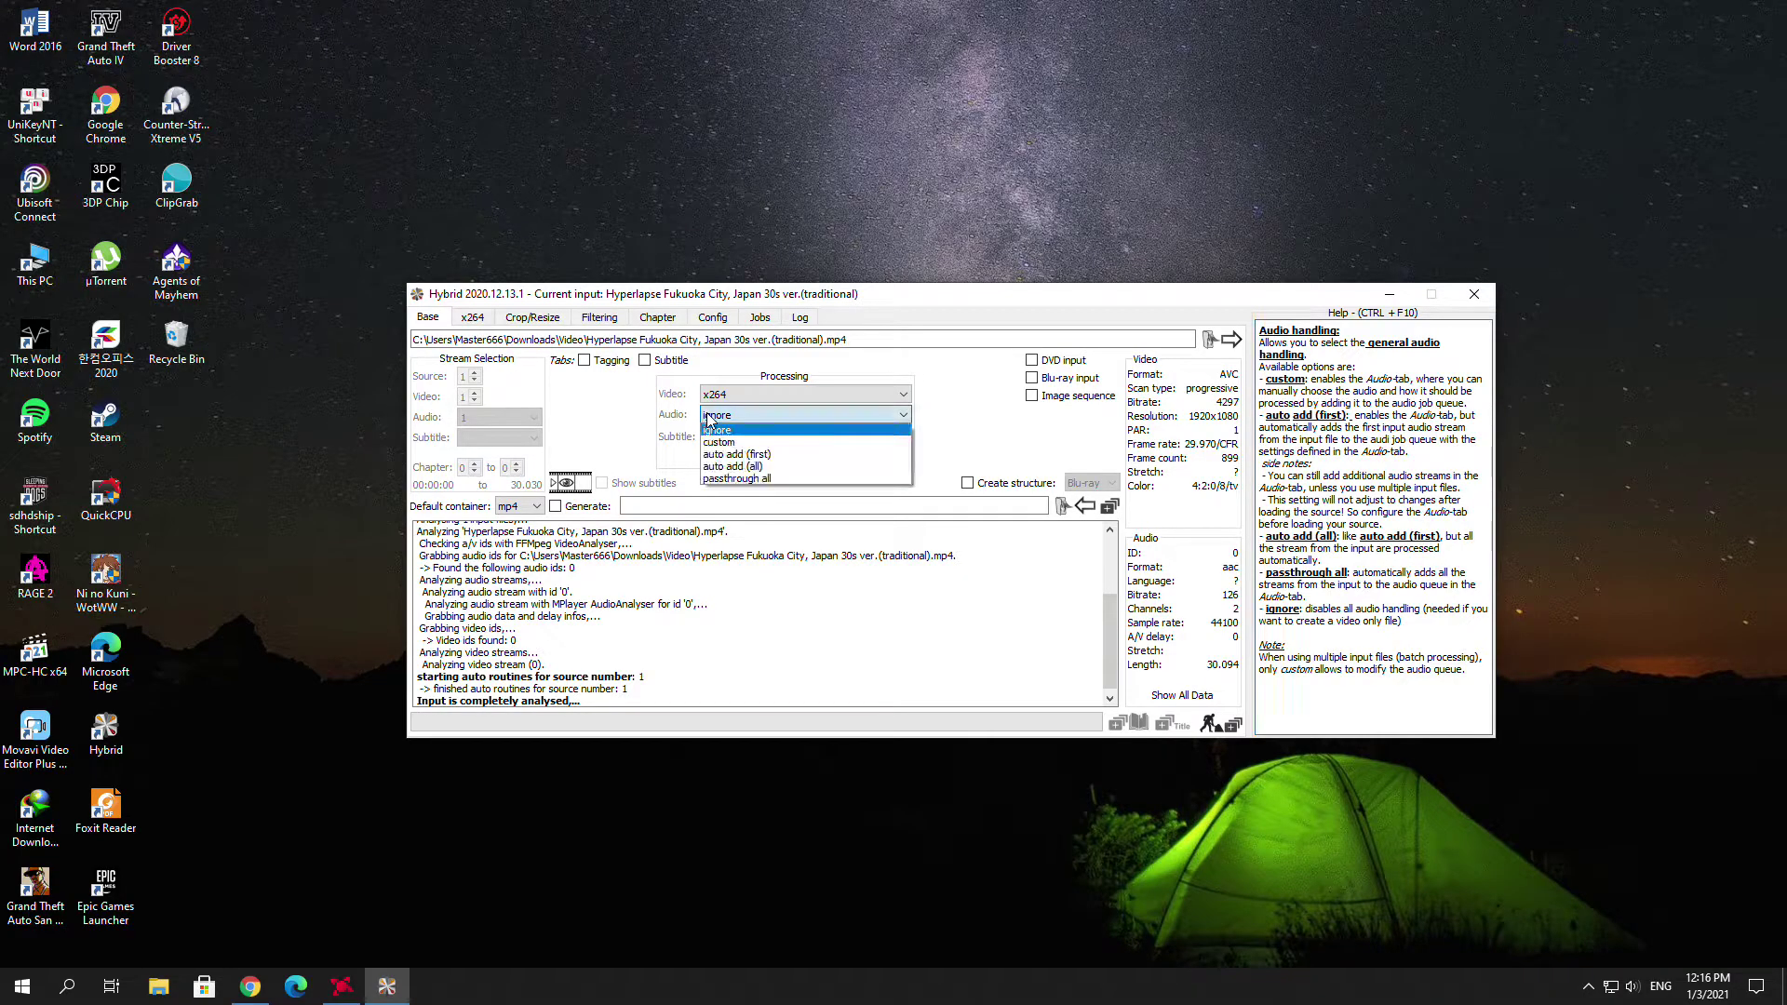
left_click(742, 478)
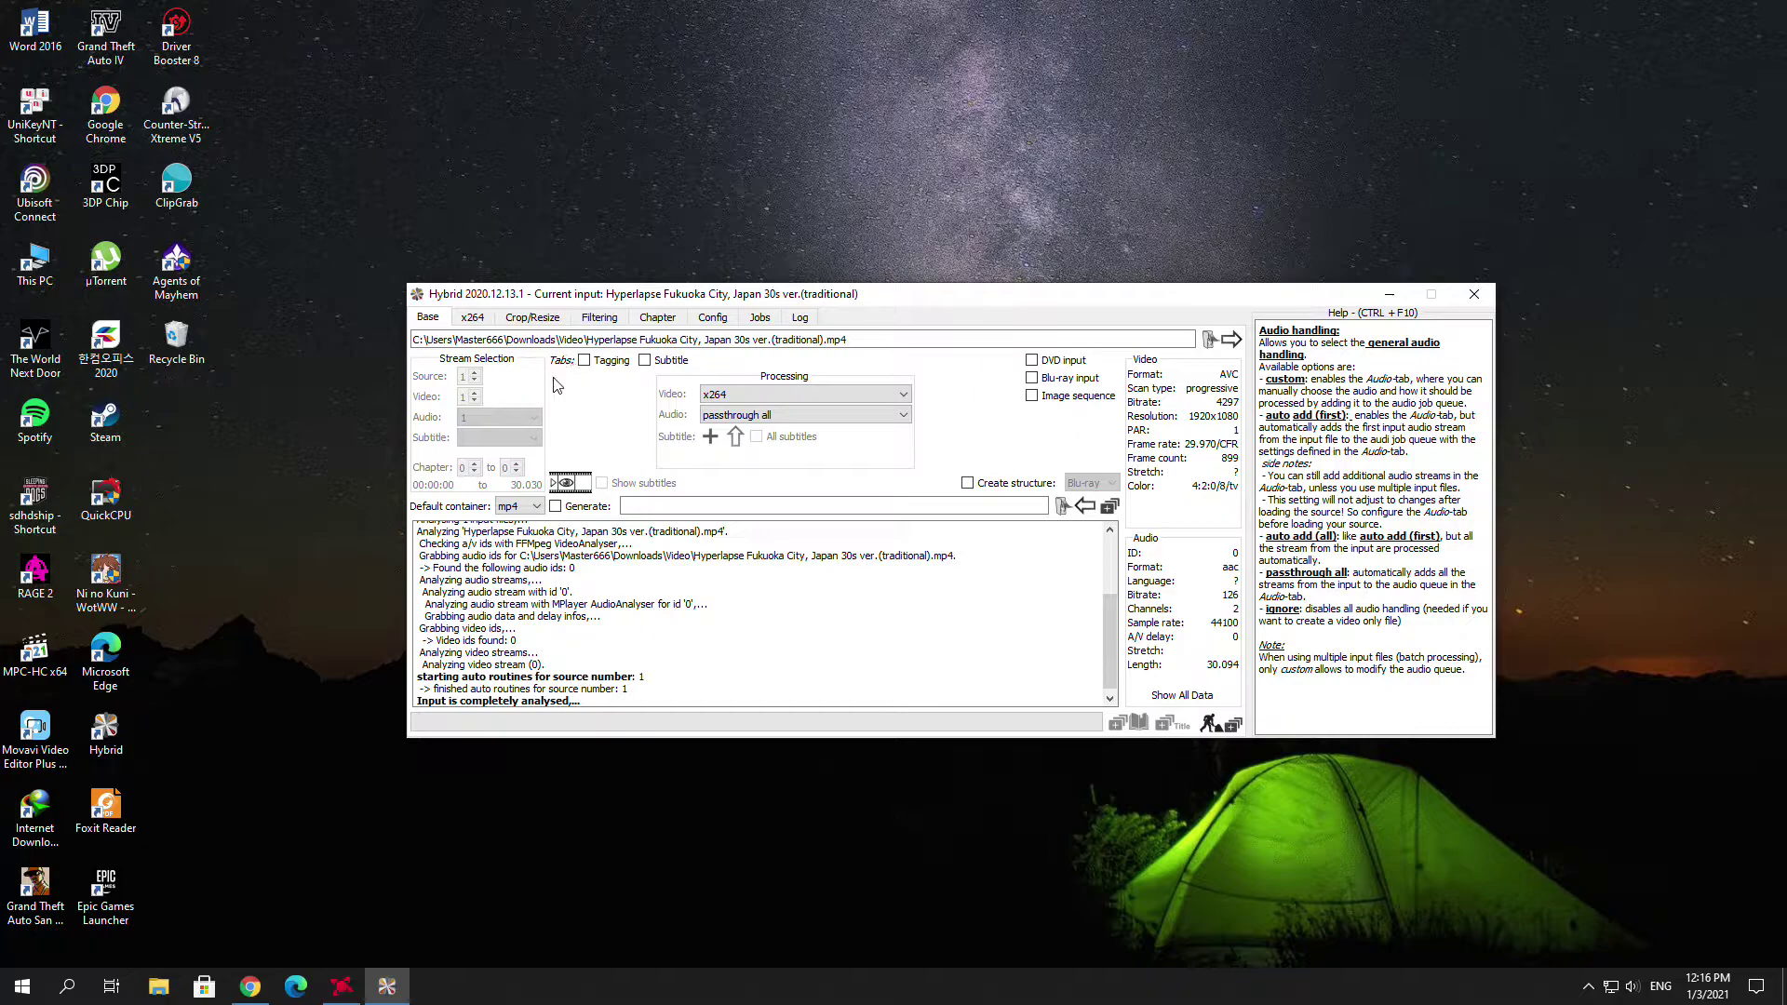
- In the x264 settings, change the bitrate from 1500 to 15000 and pick AVC level 4.2
left_click(473, 318)
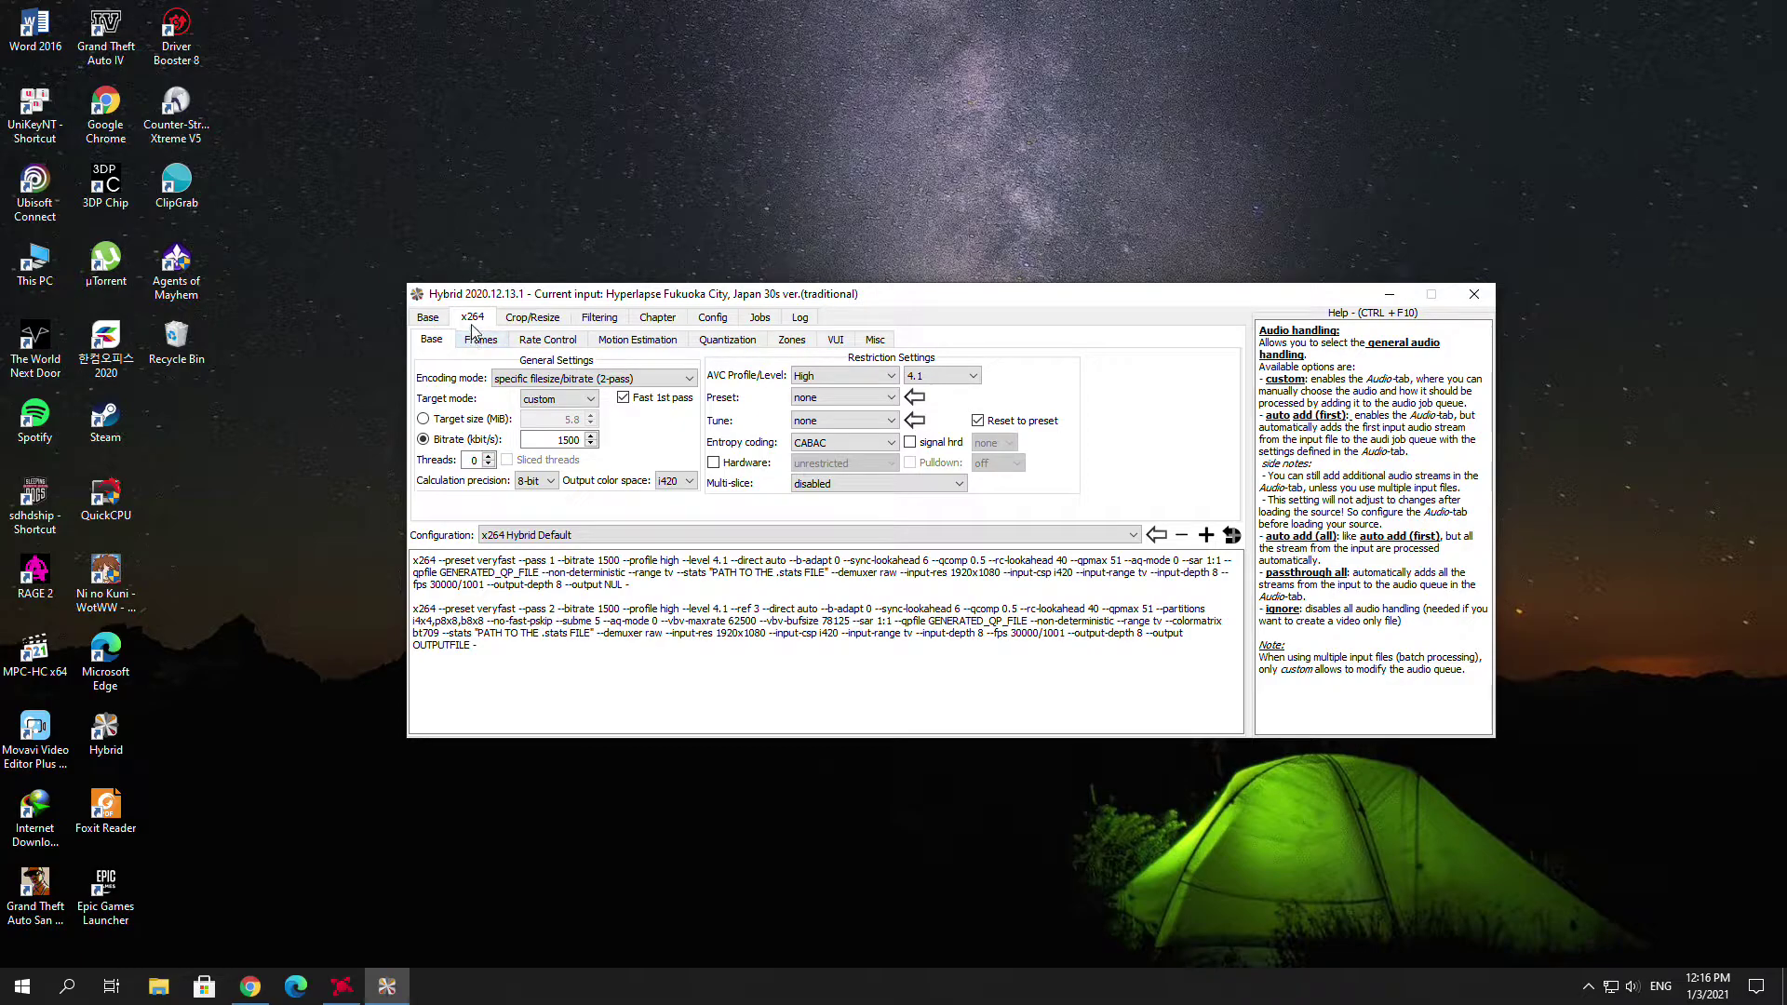
double_click(561, 439)
key("End")
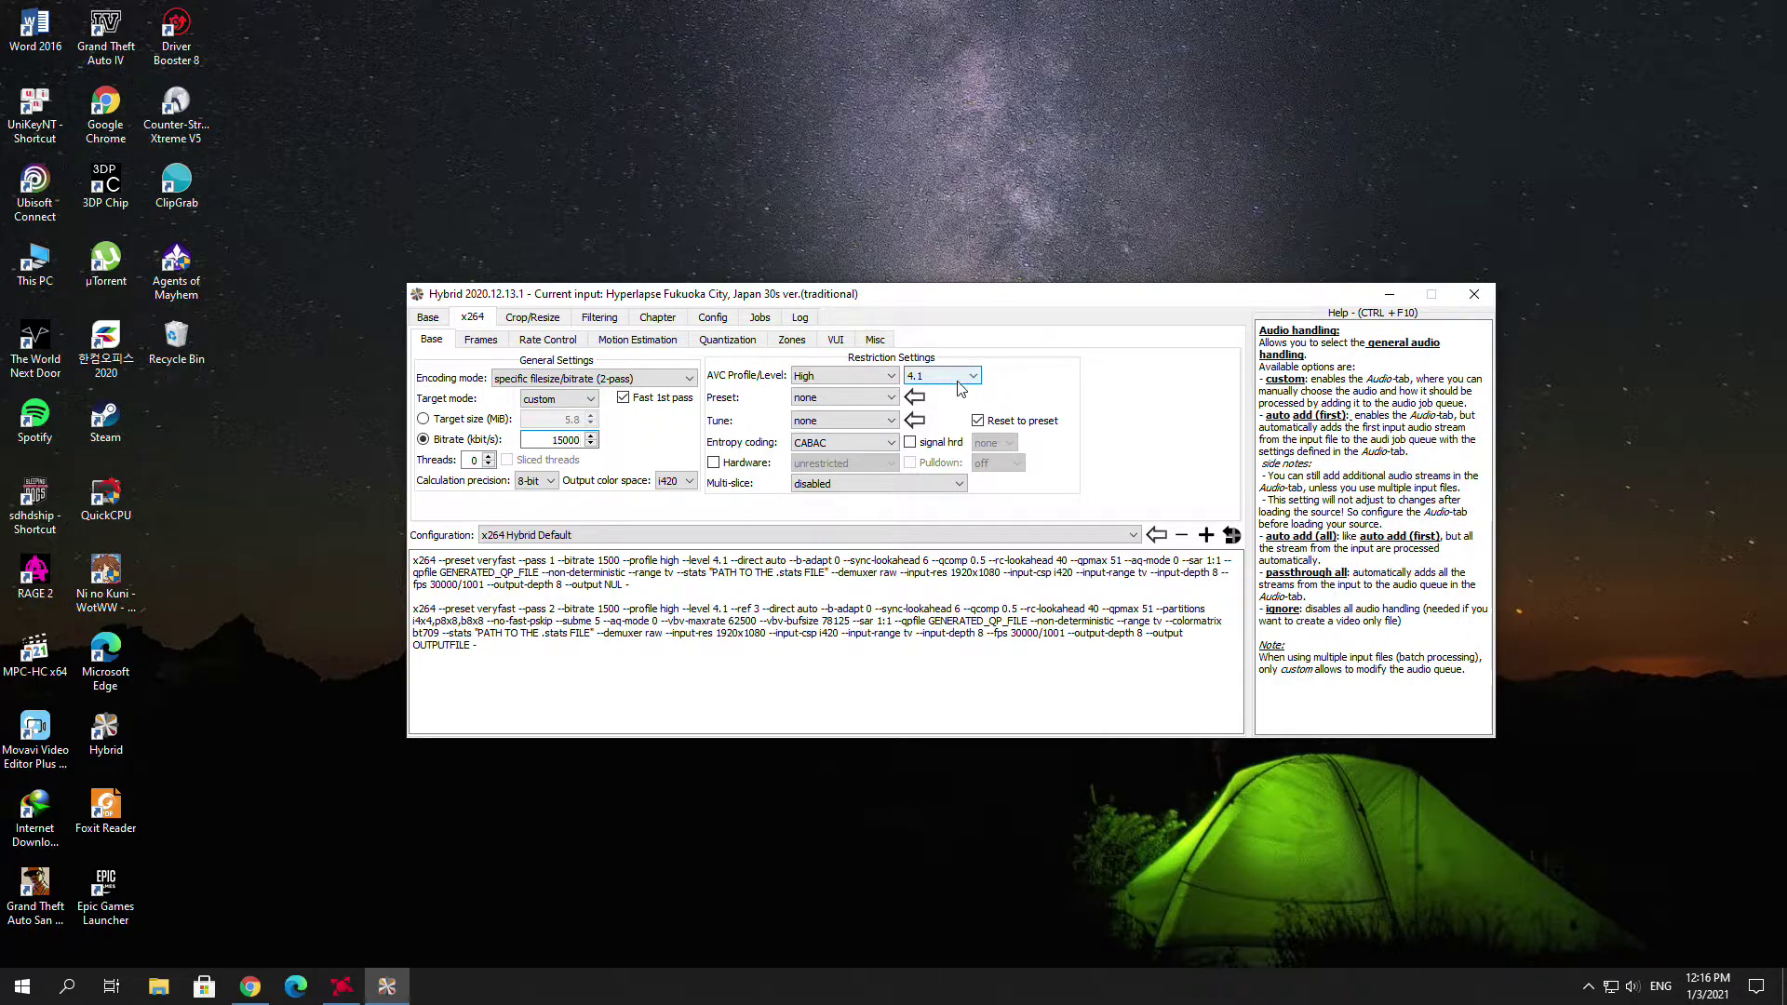
mouse_move(960, 388)
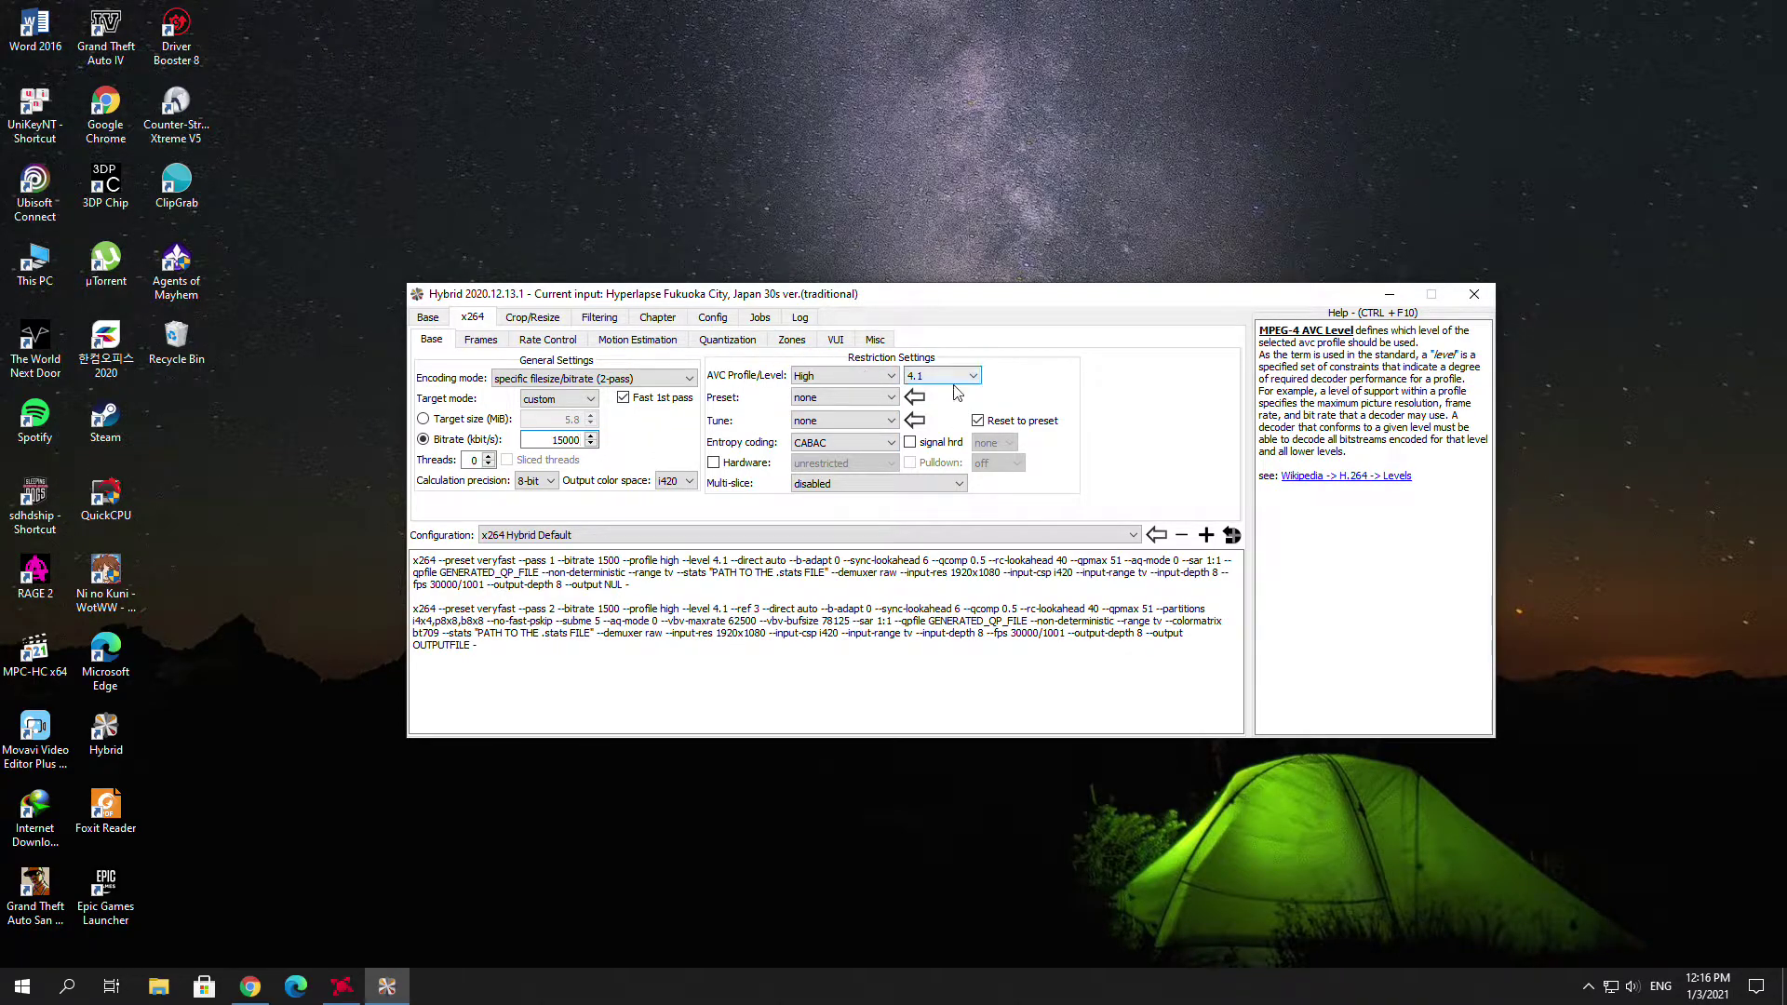
mouse_move(754, 387)
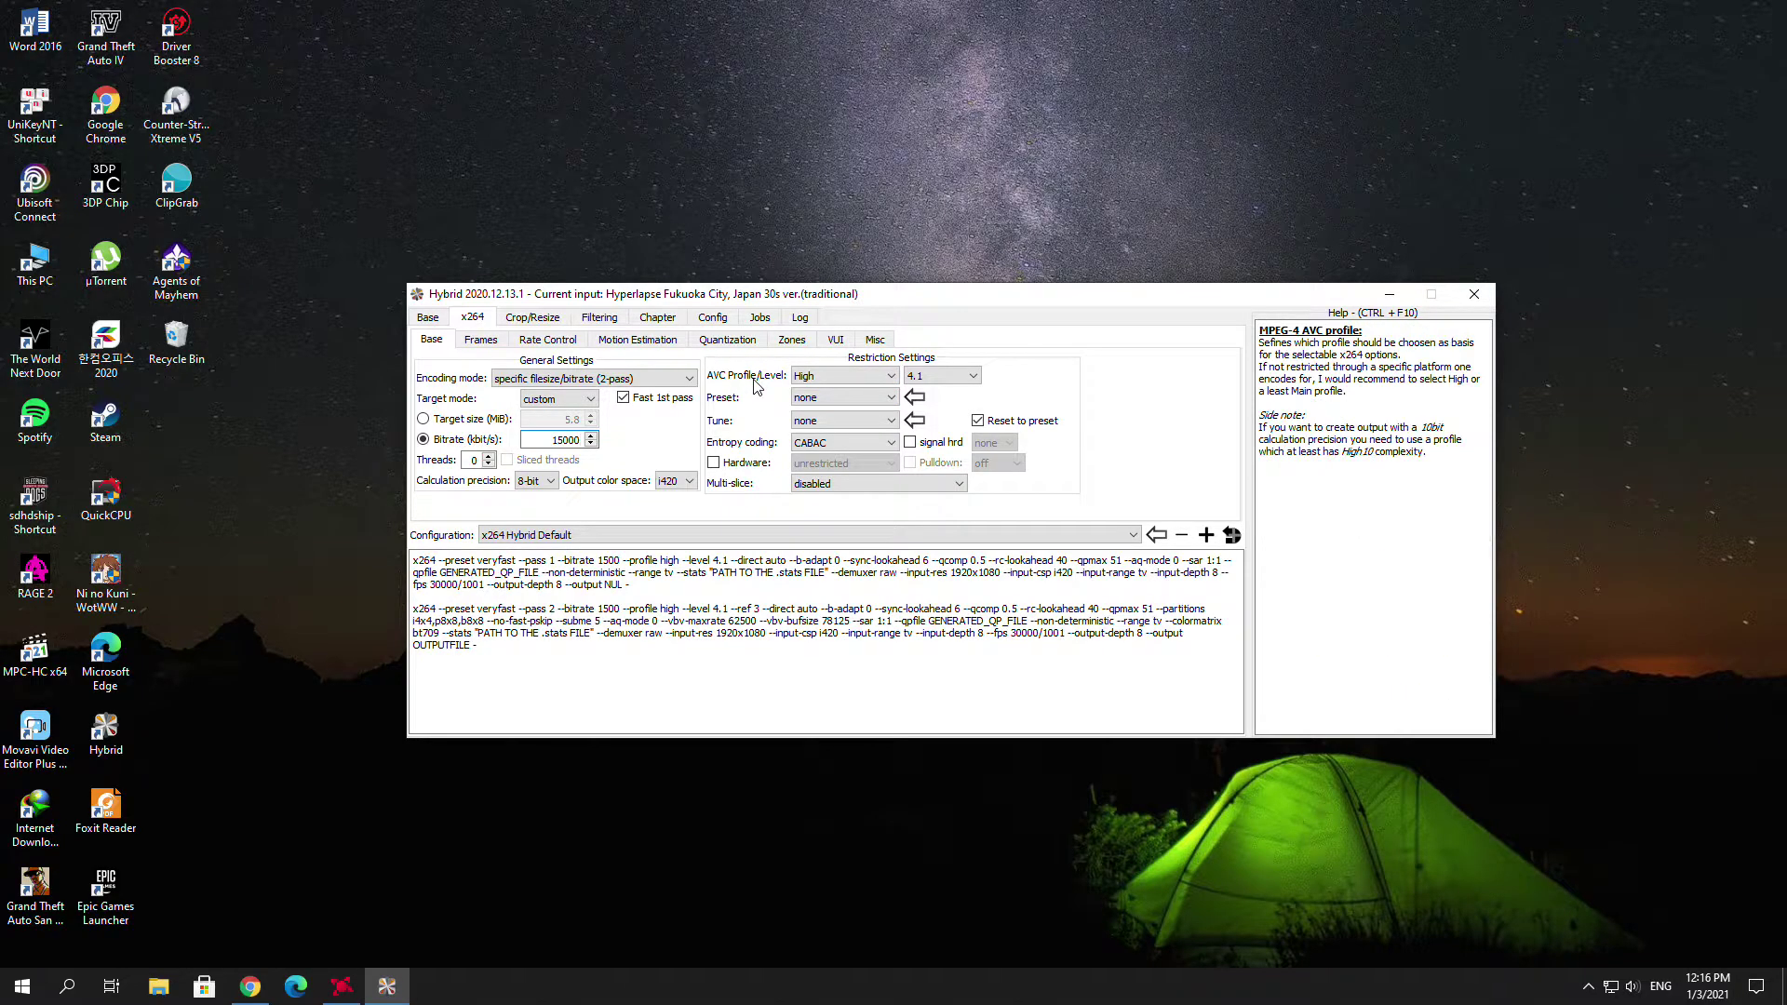
left_click(951, 379)
left_click(936, 434)
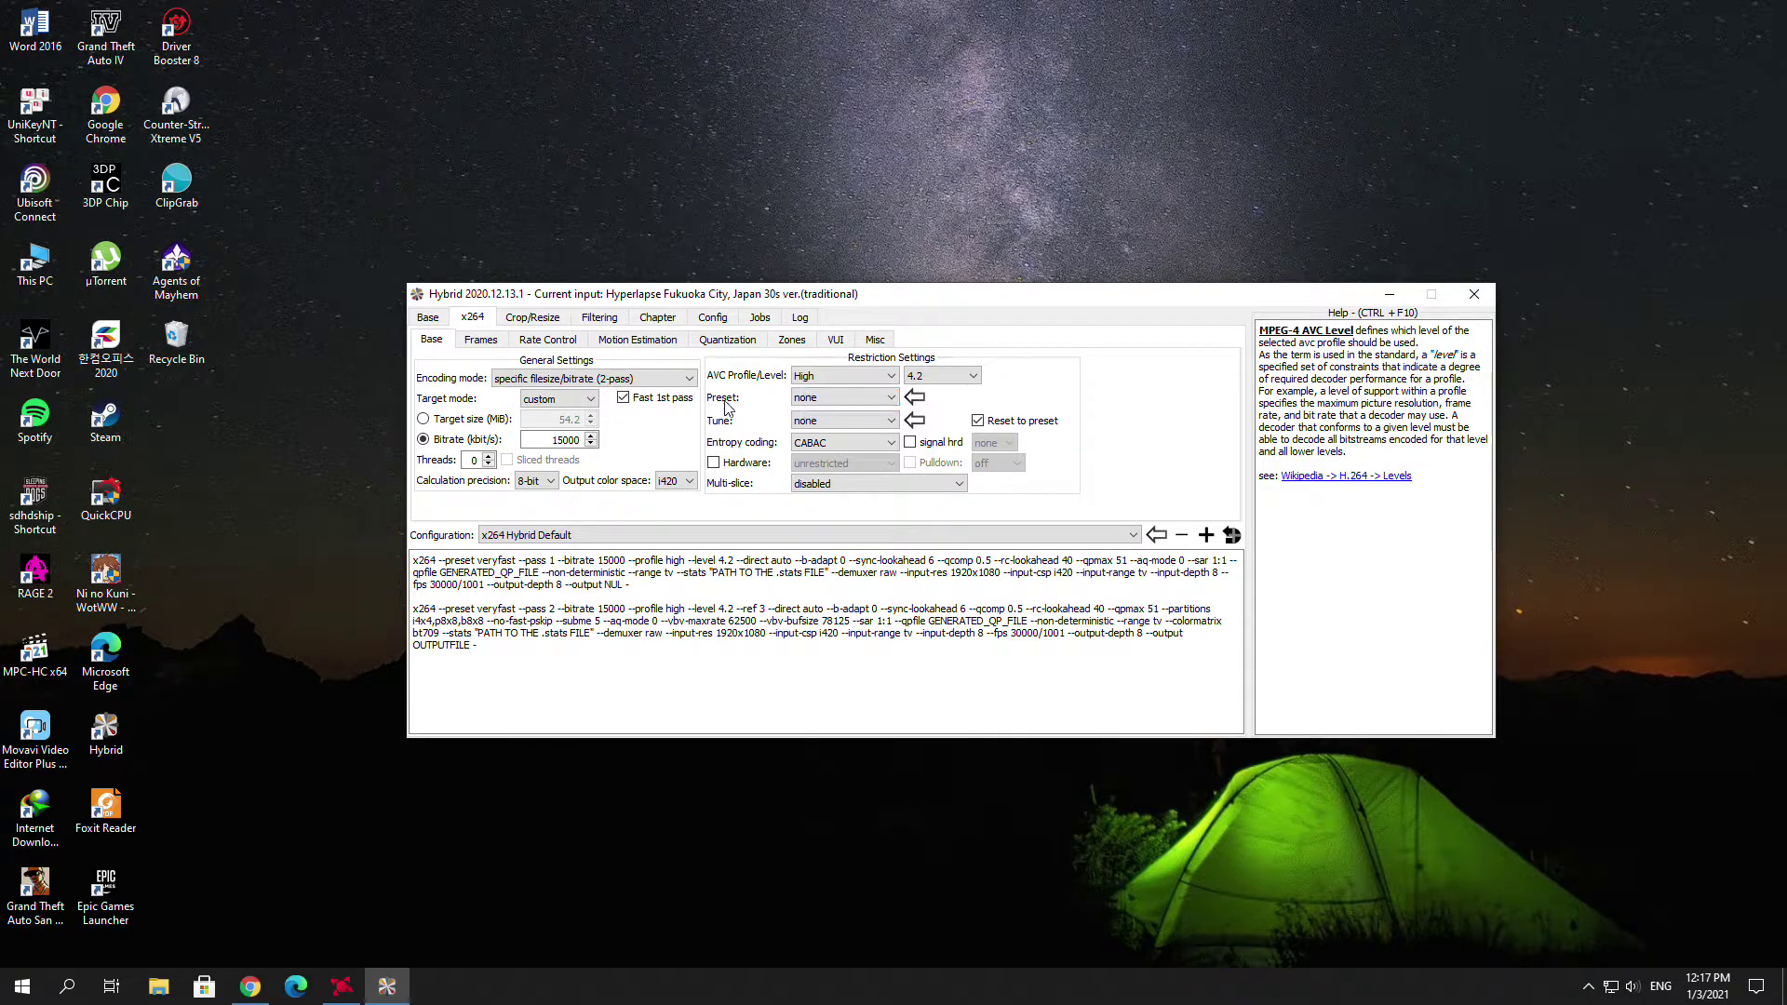
left_click(531, 321)
- Set Filtering support to Avisynth and uncheck the deinterlacer's Auto box
left_click(597, 319)
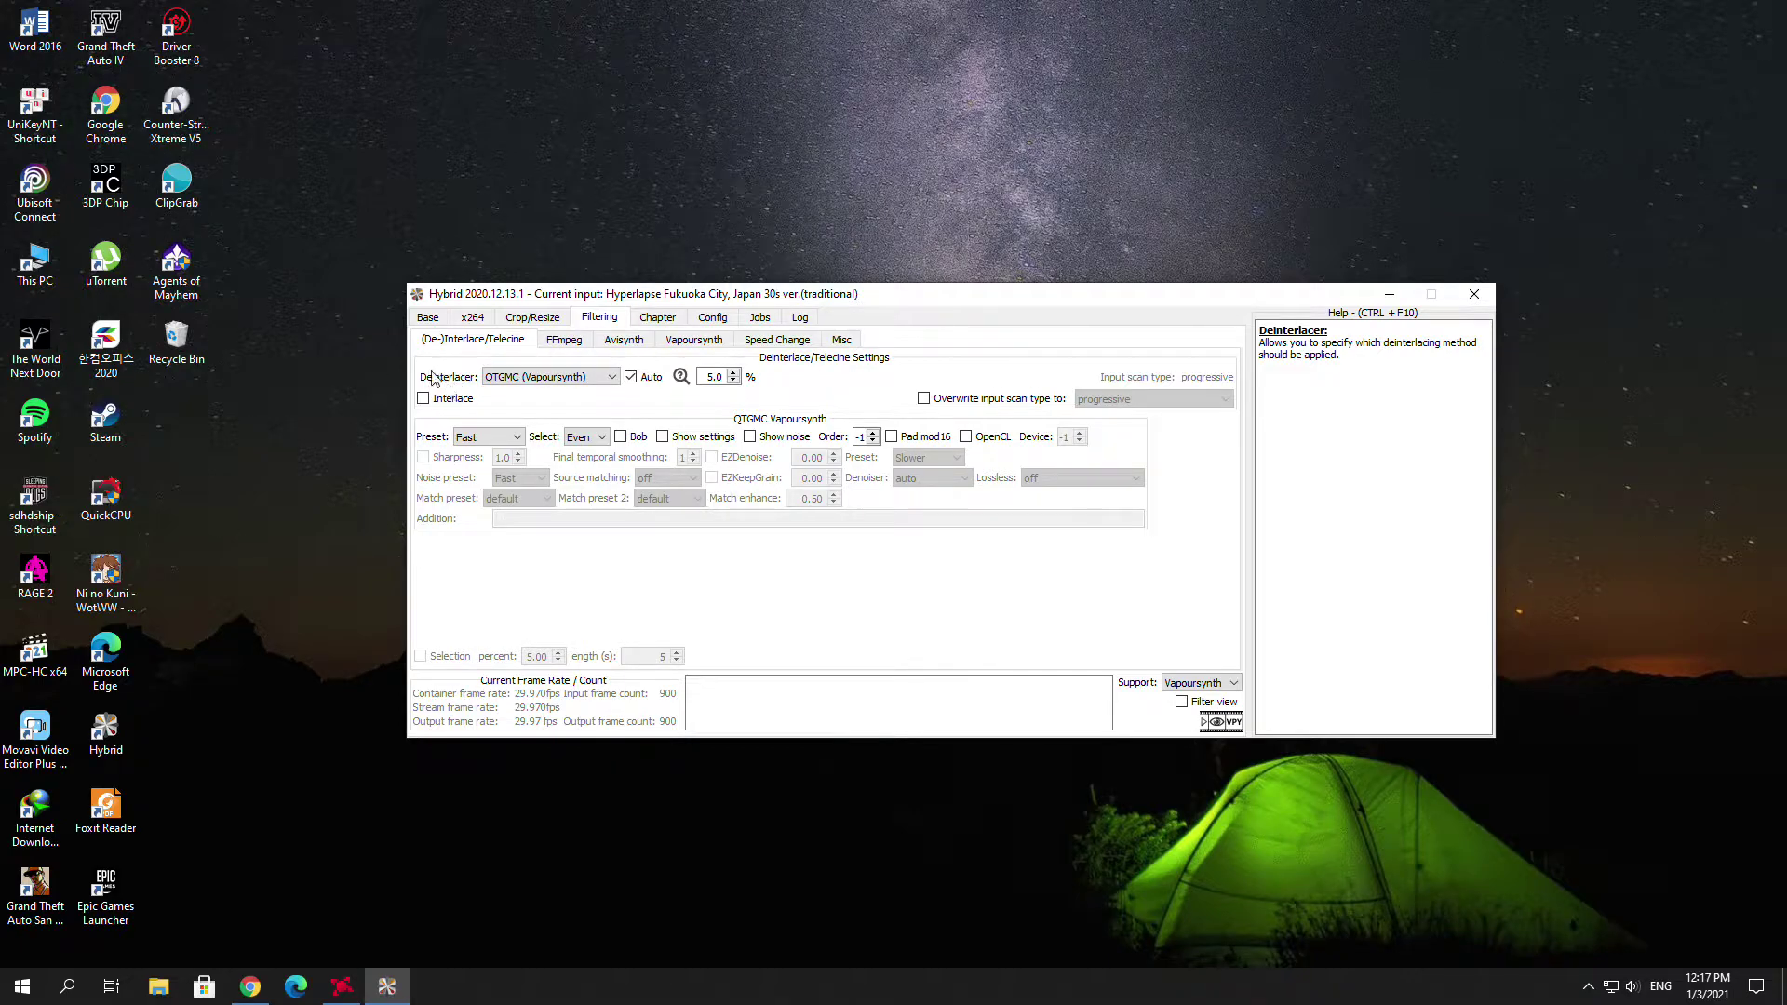
mouse_move(456, 398)
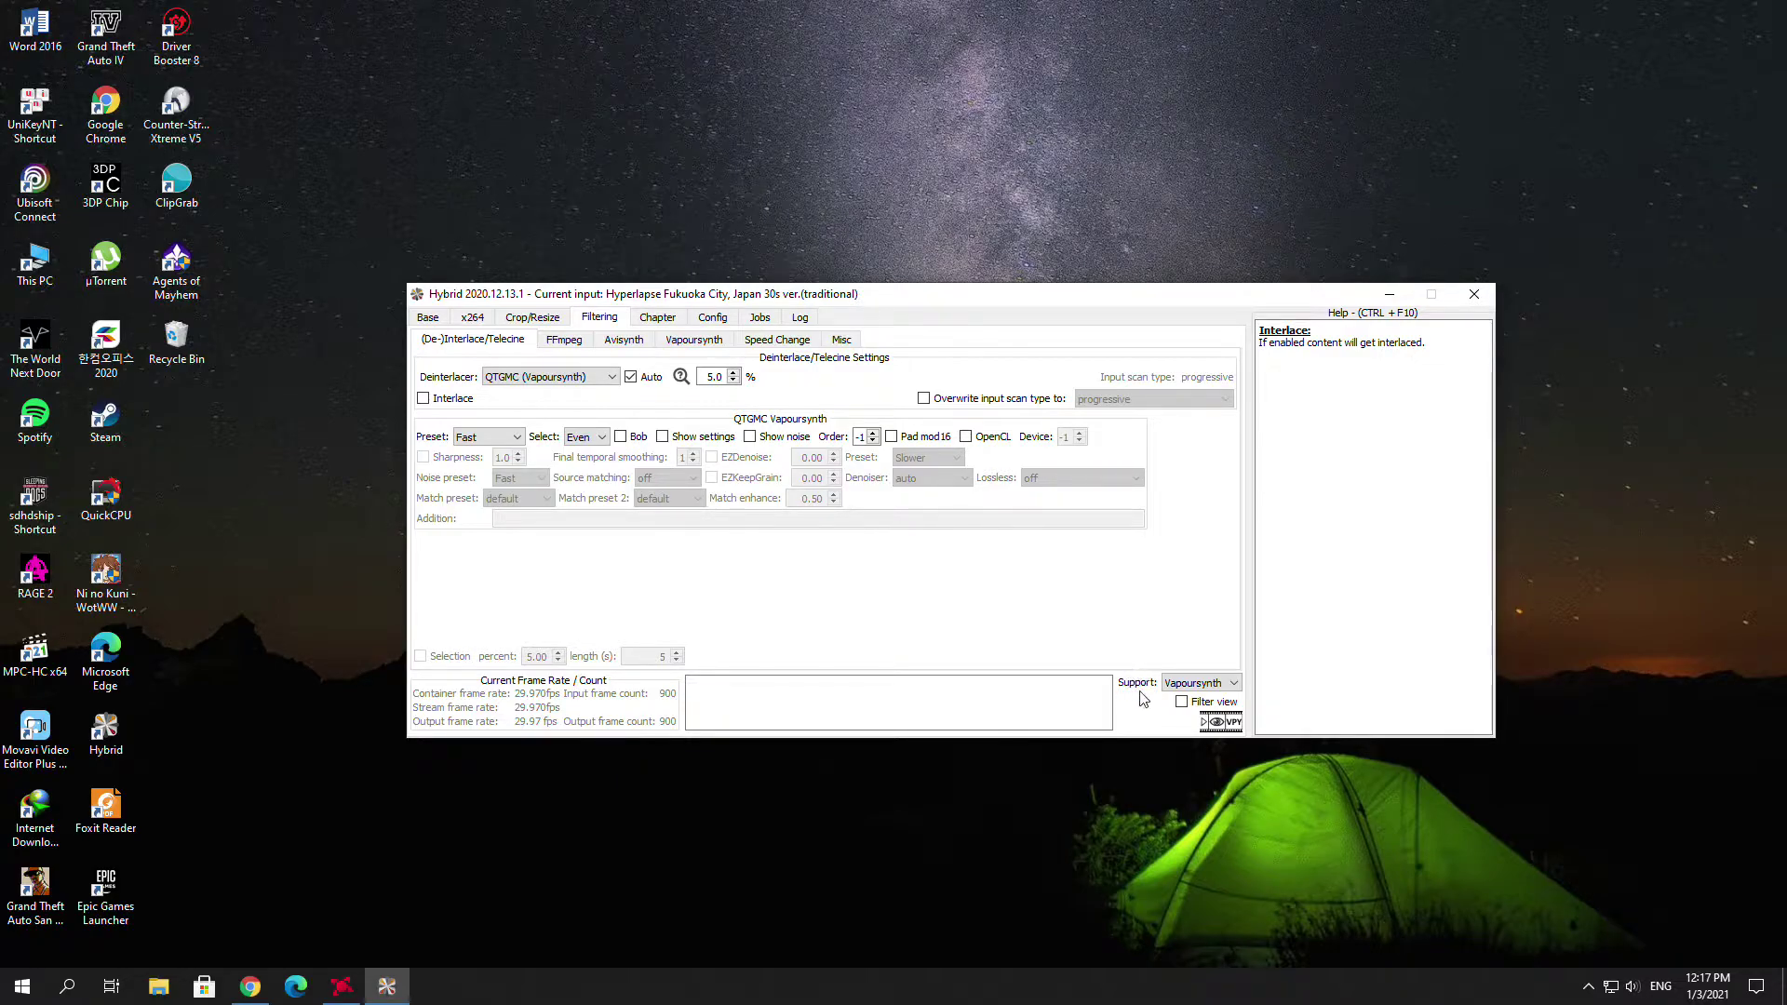
left_click(1175, 683)
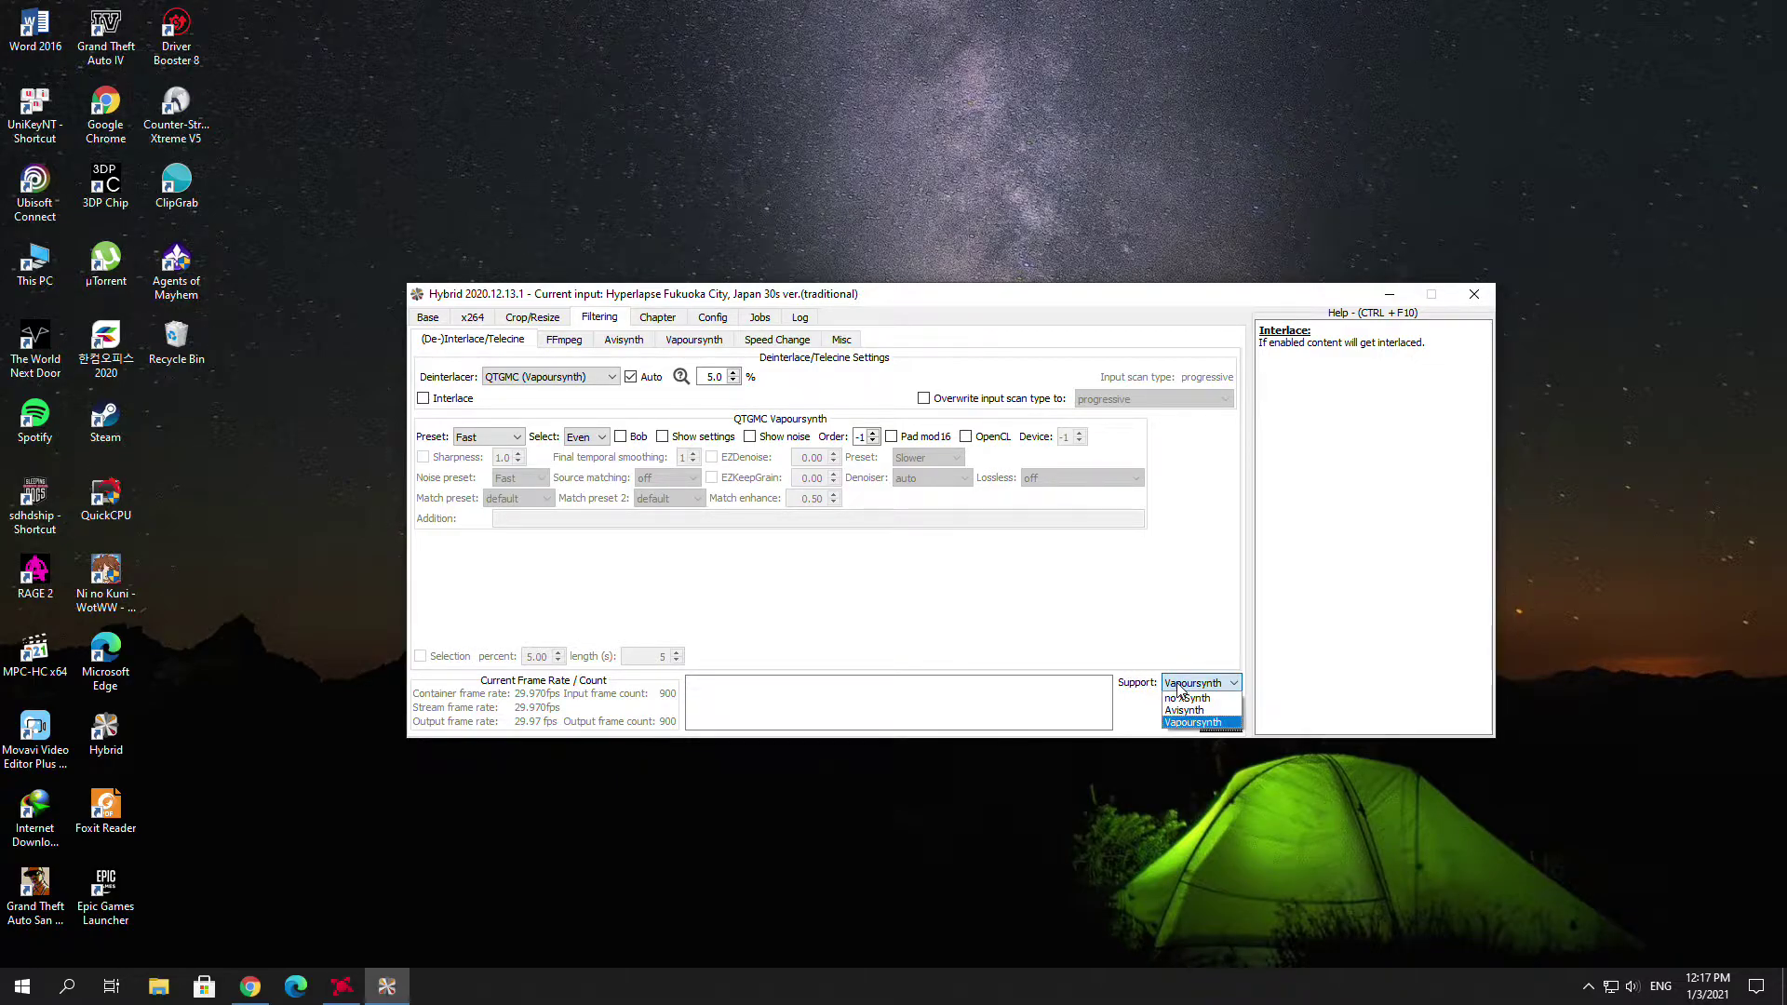
left_click(1226, 712)
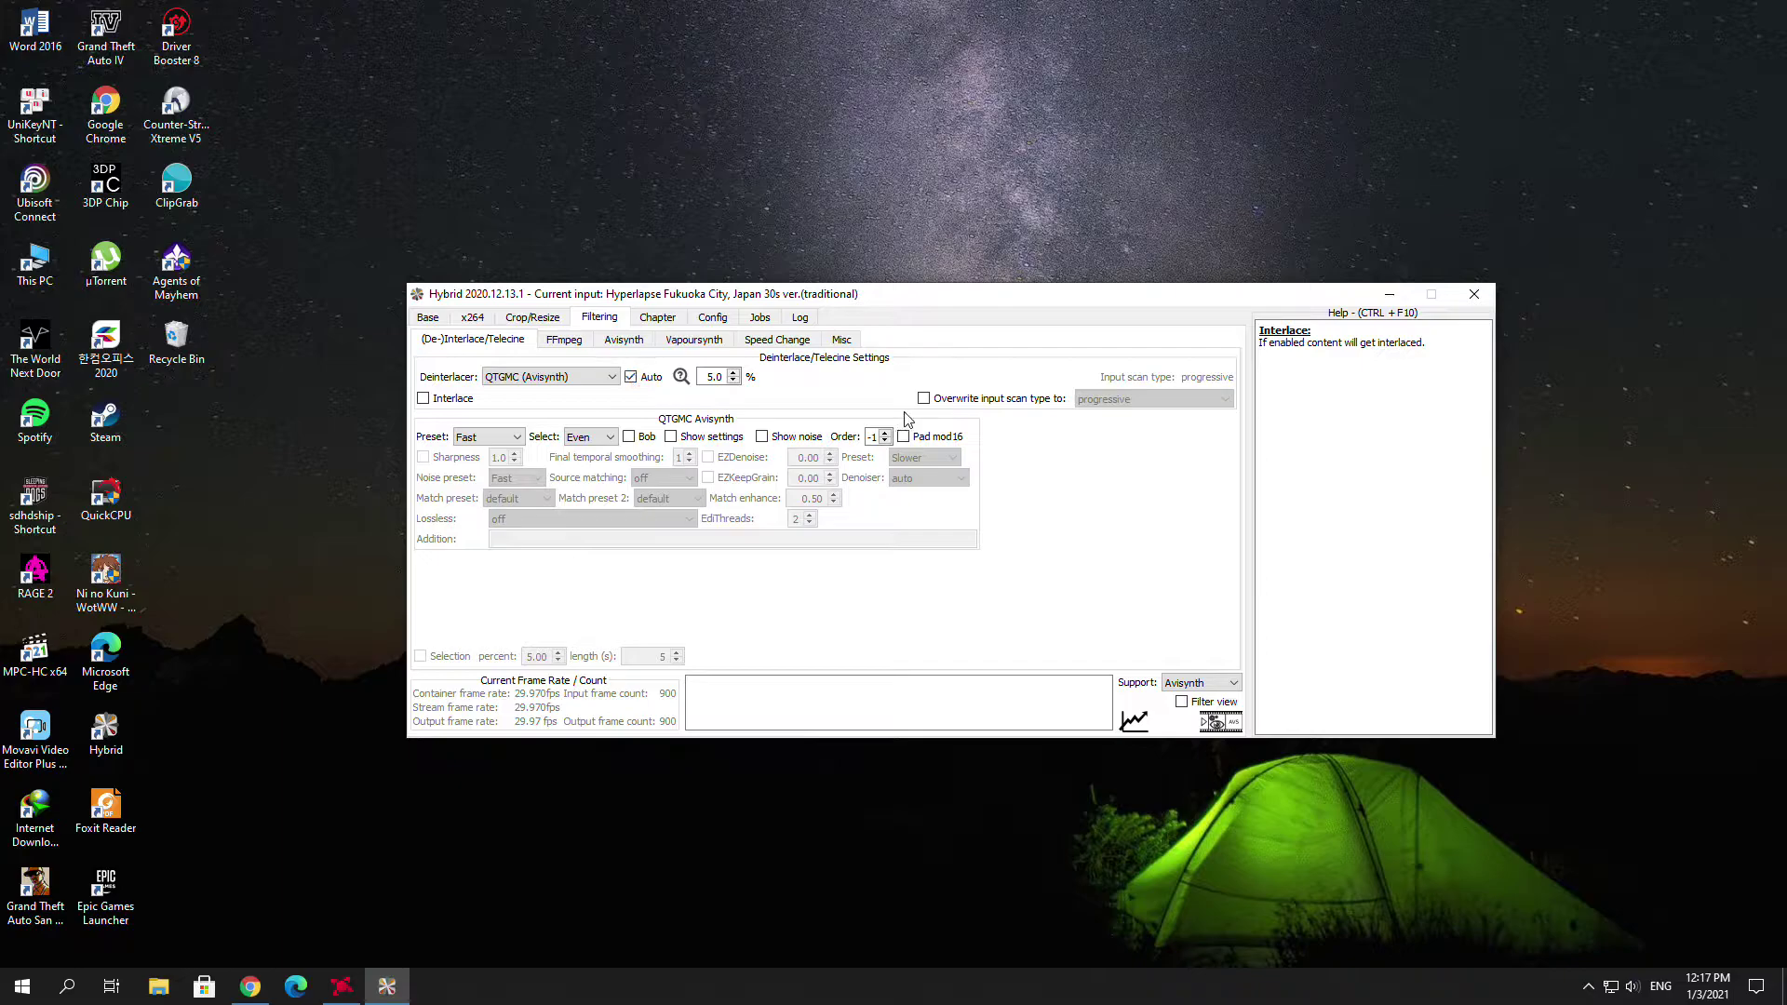
left_click(648, 382)
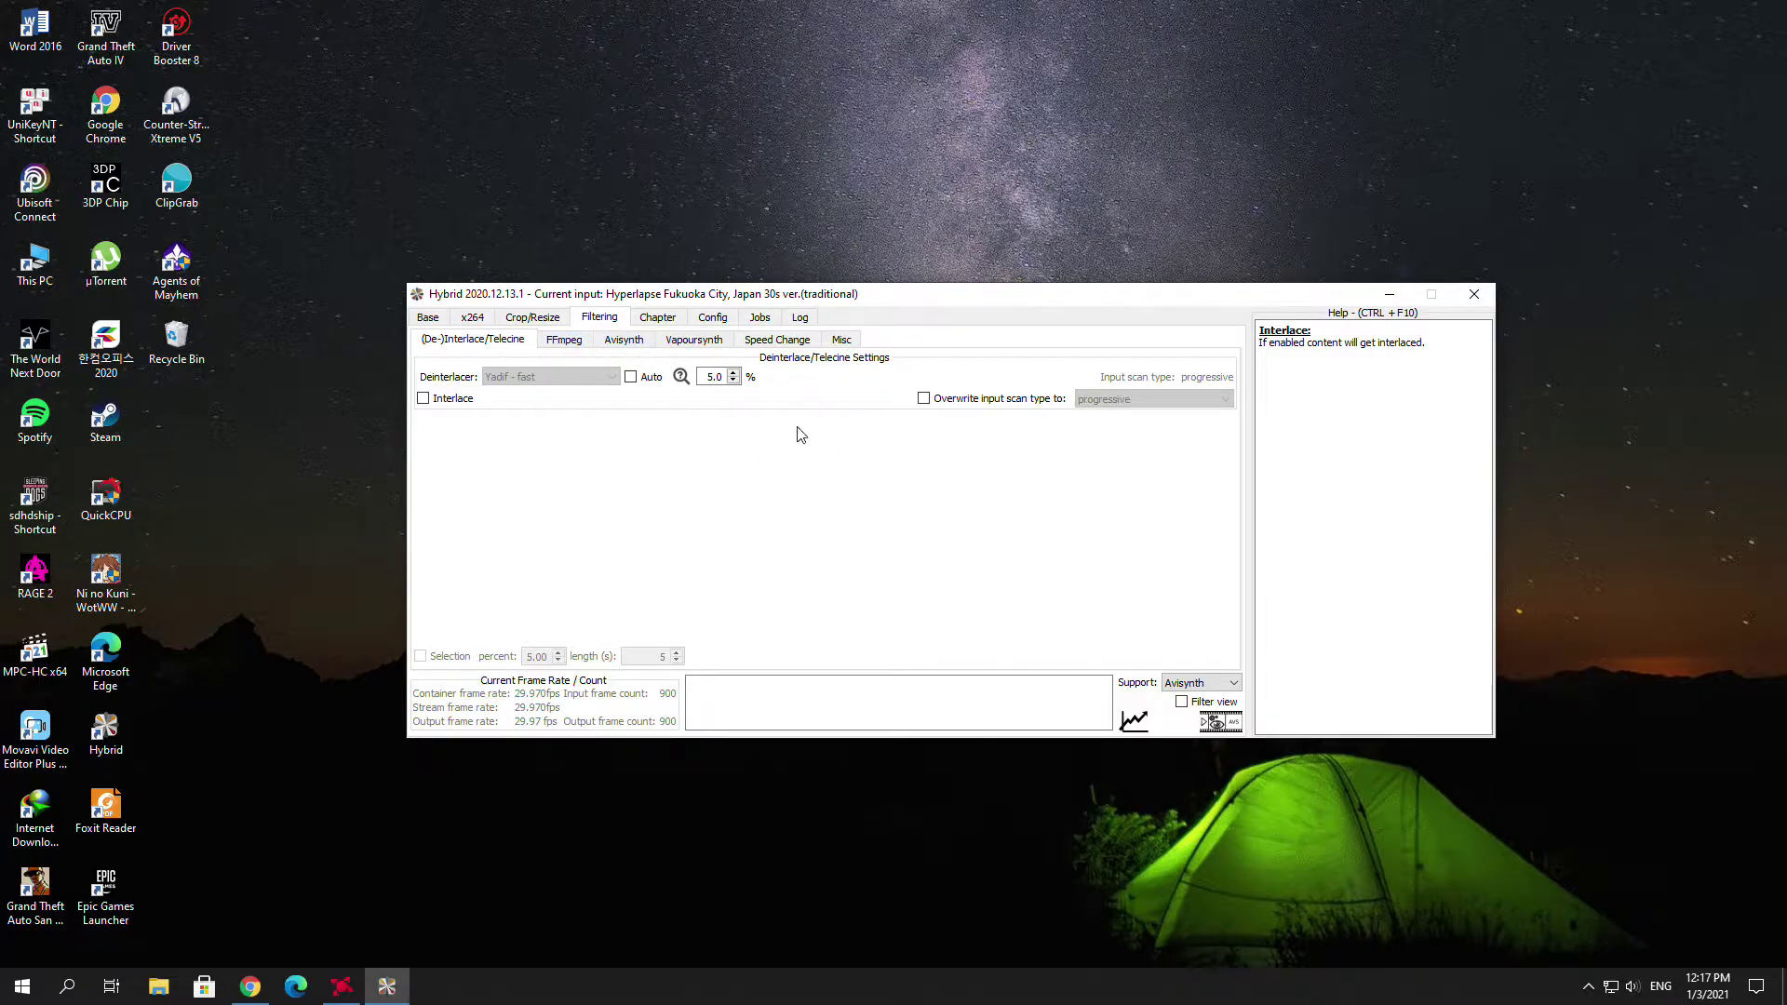
- Enable Avisynth frame rate adjustment using InterFrame with Smooth tuning
left_click(626, 344)
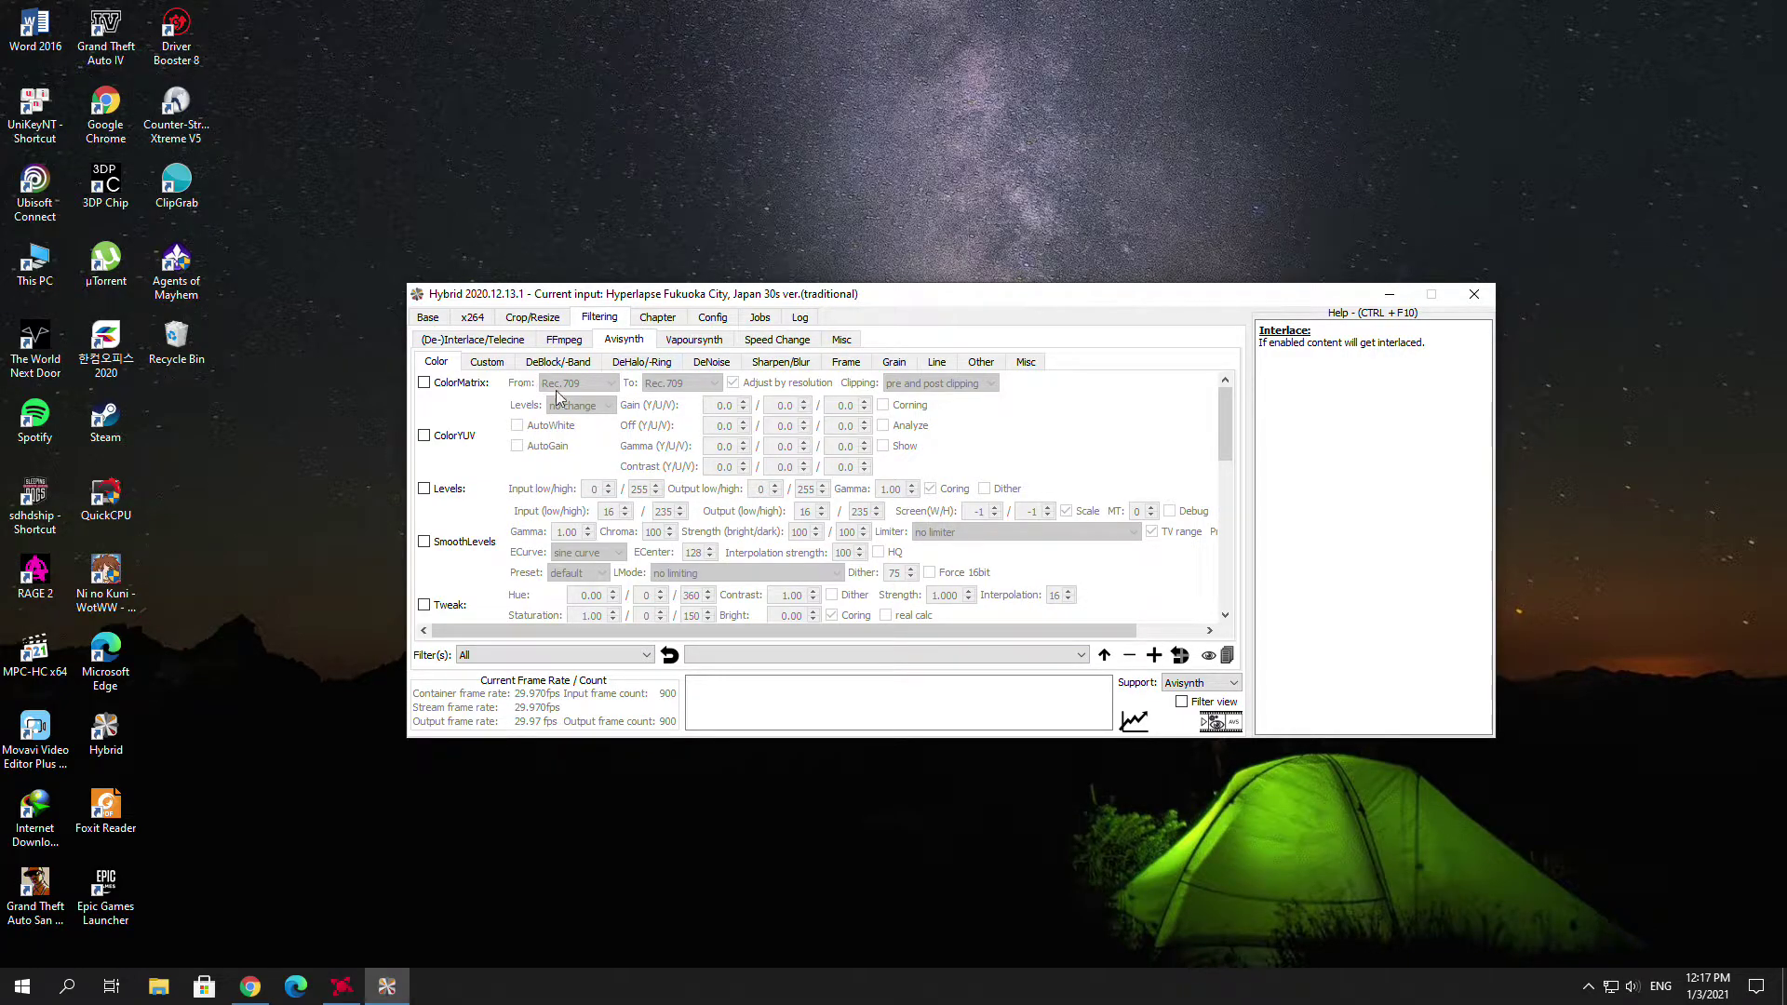
left_click(844, 363)
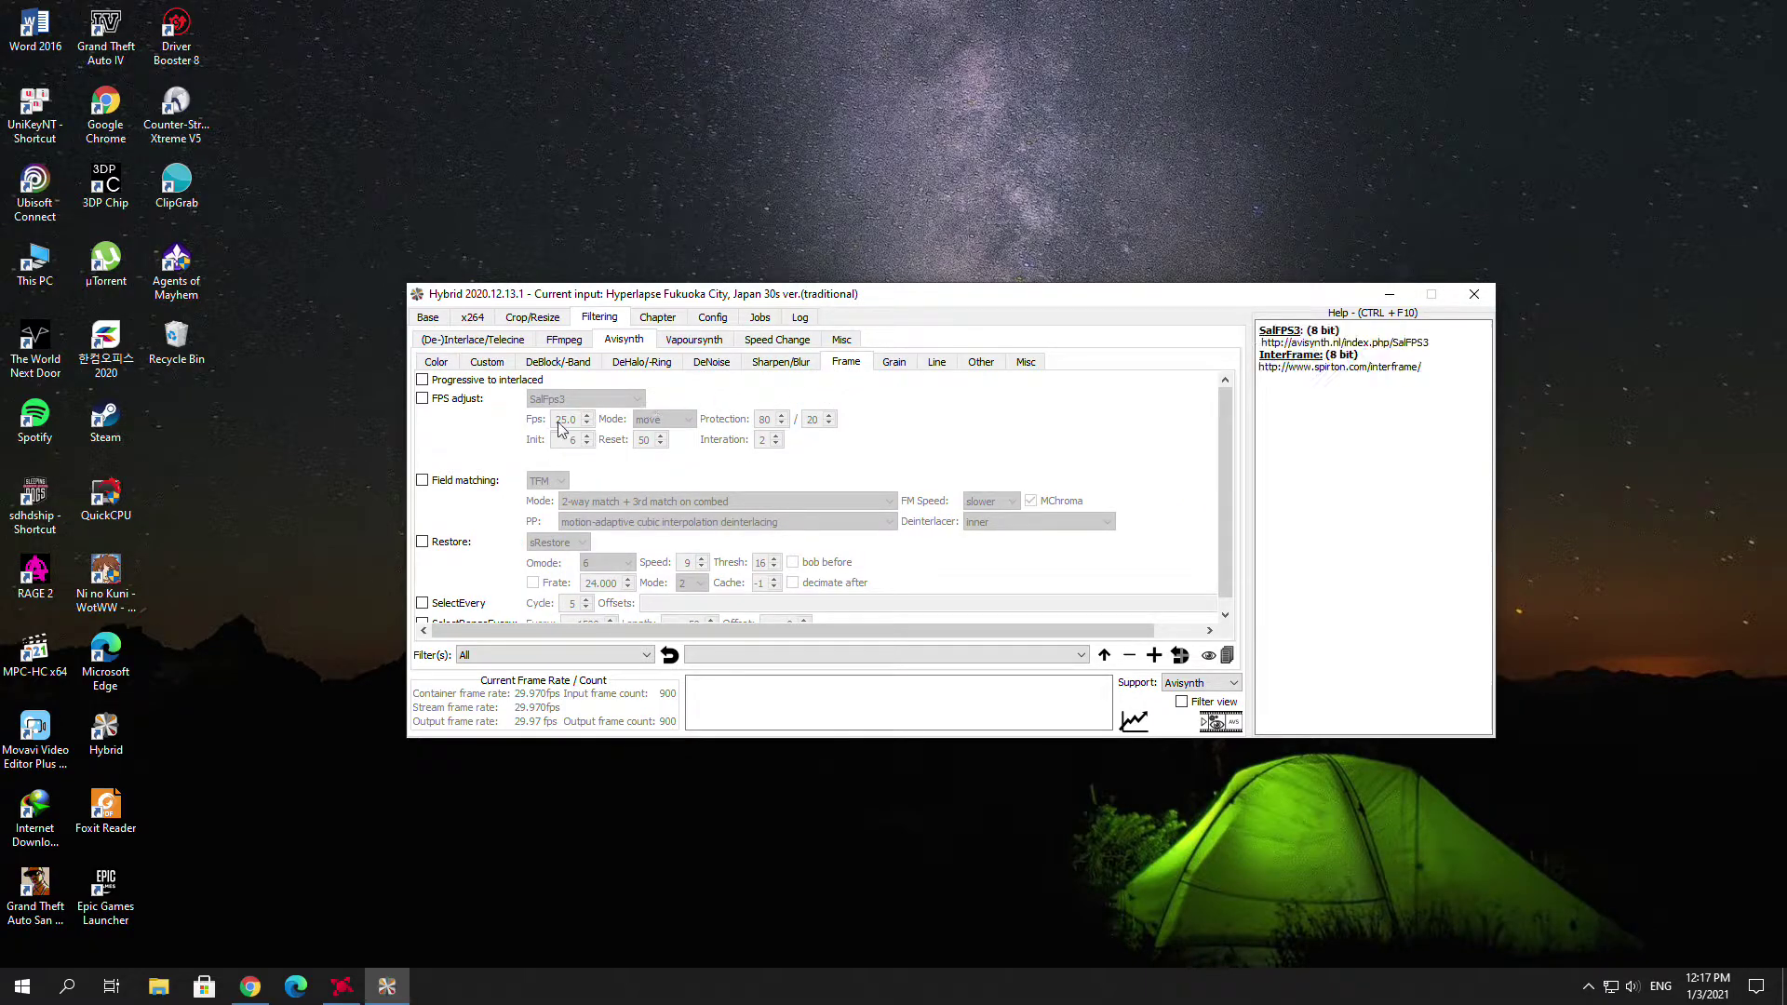
left_click(449, 405)
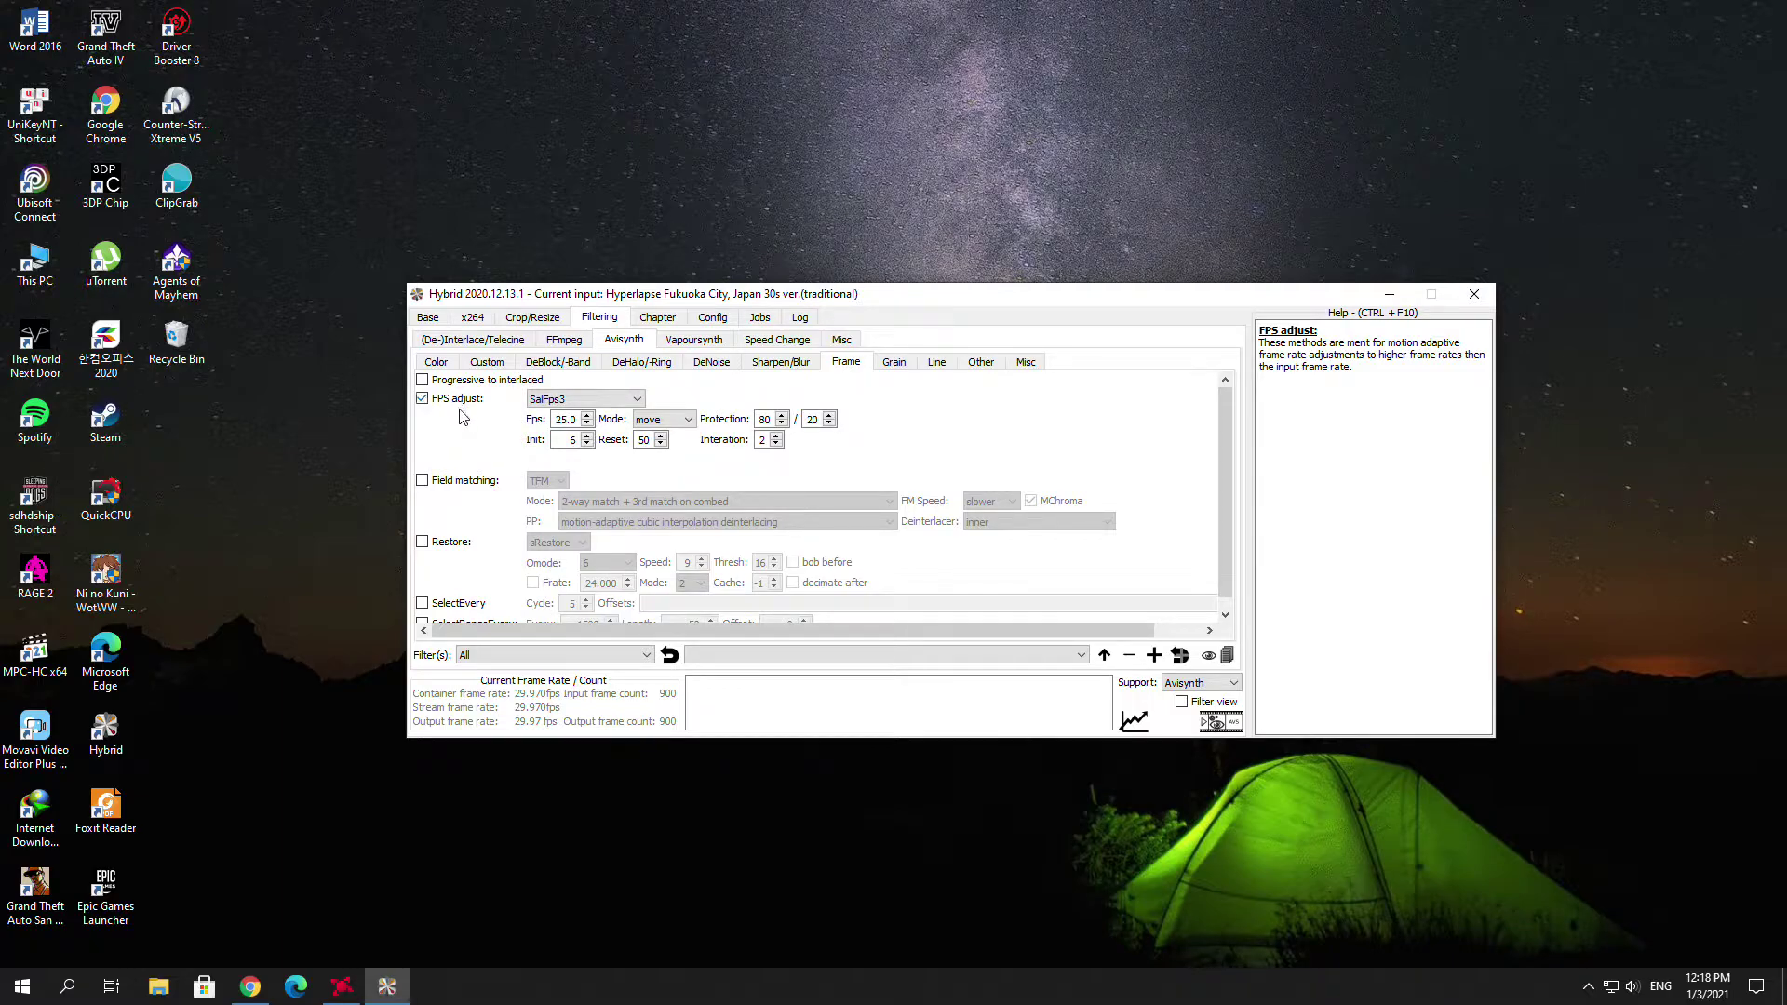
left_click(540, 403)
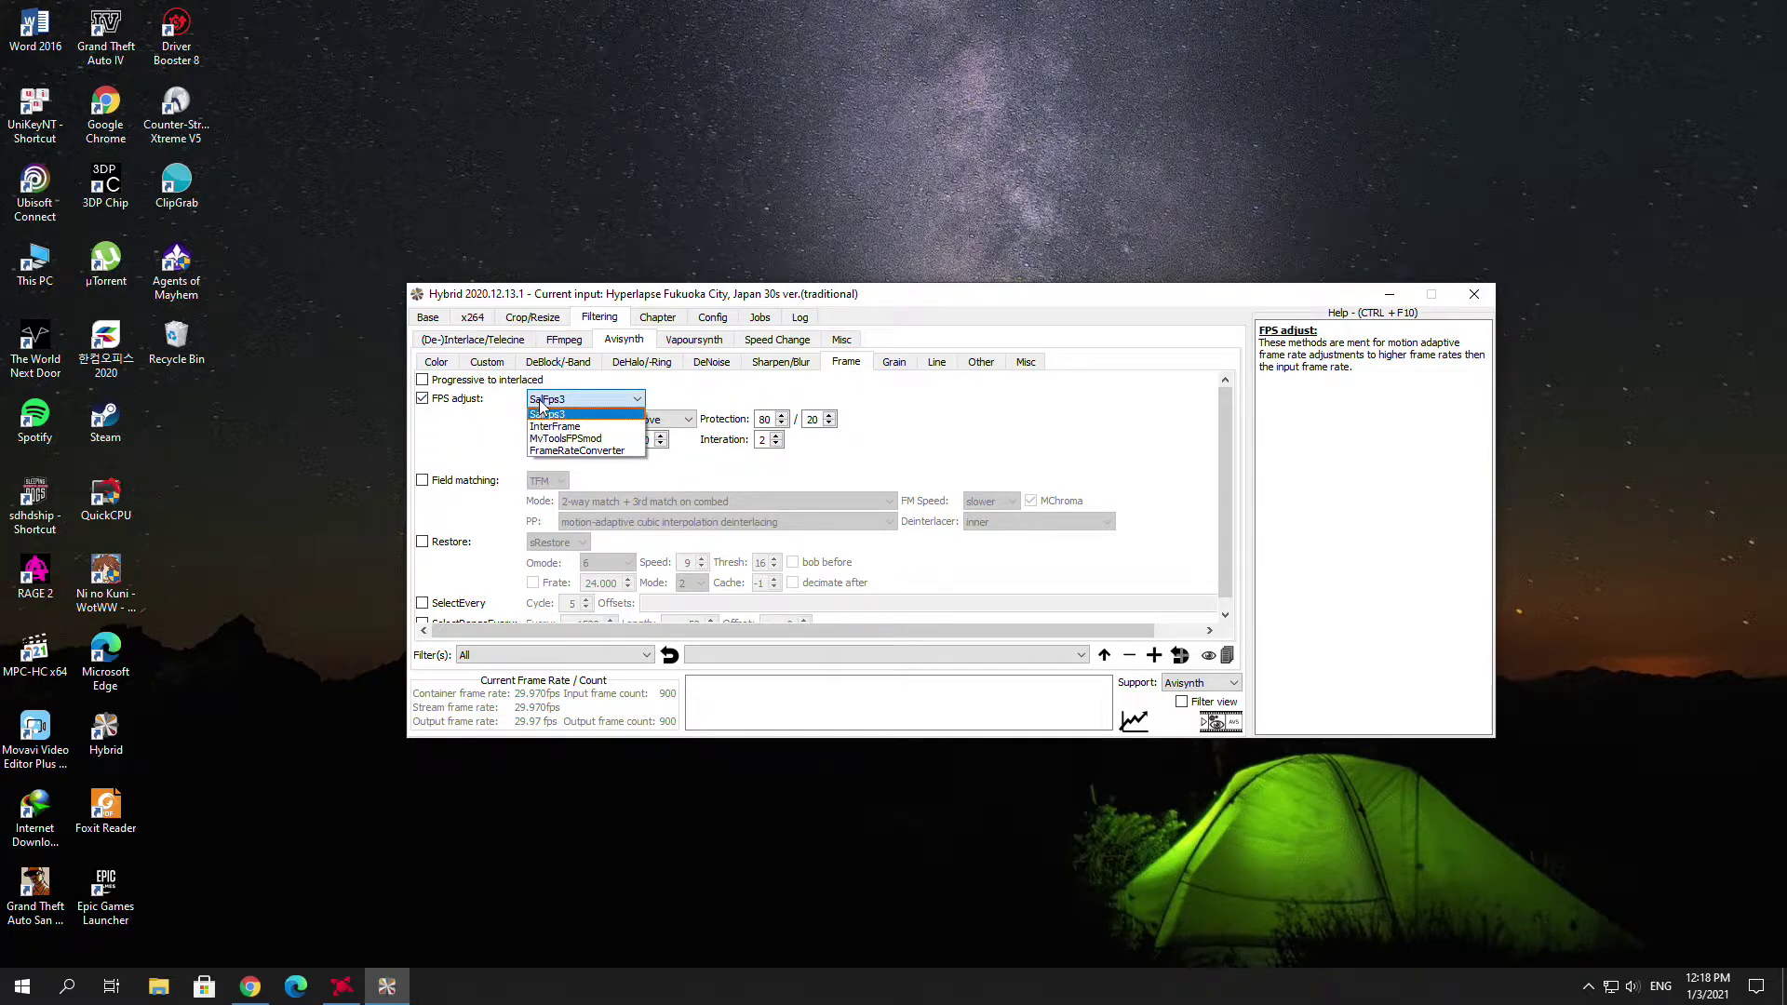
left_click(614, 426)
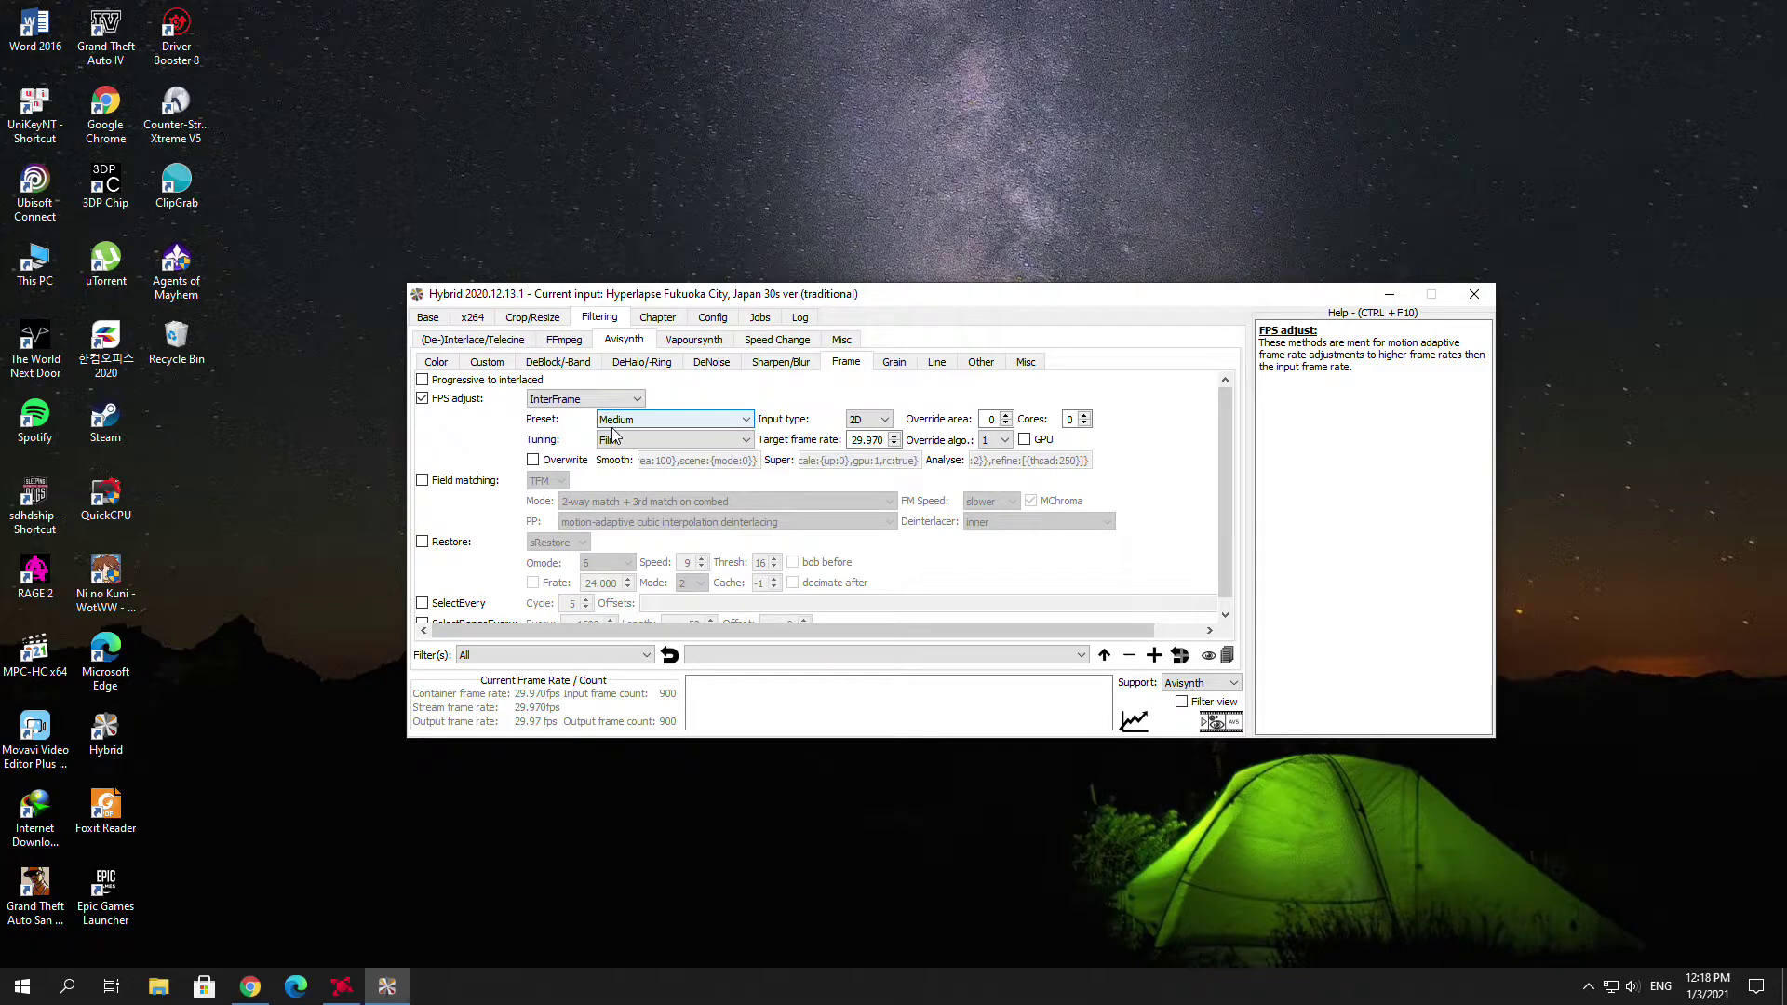
left_click(731, 443)
left_click(711, 478)
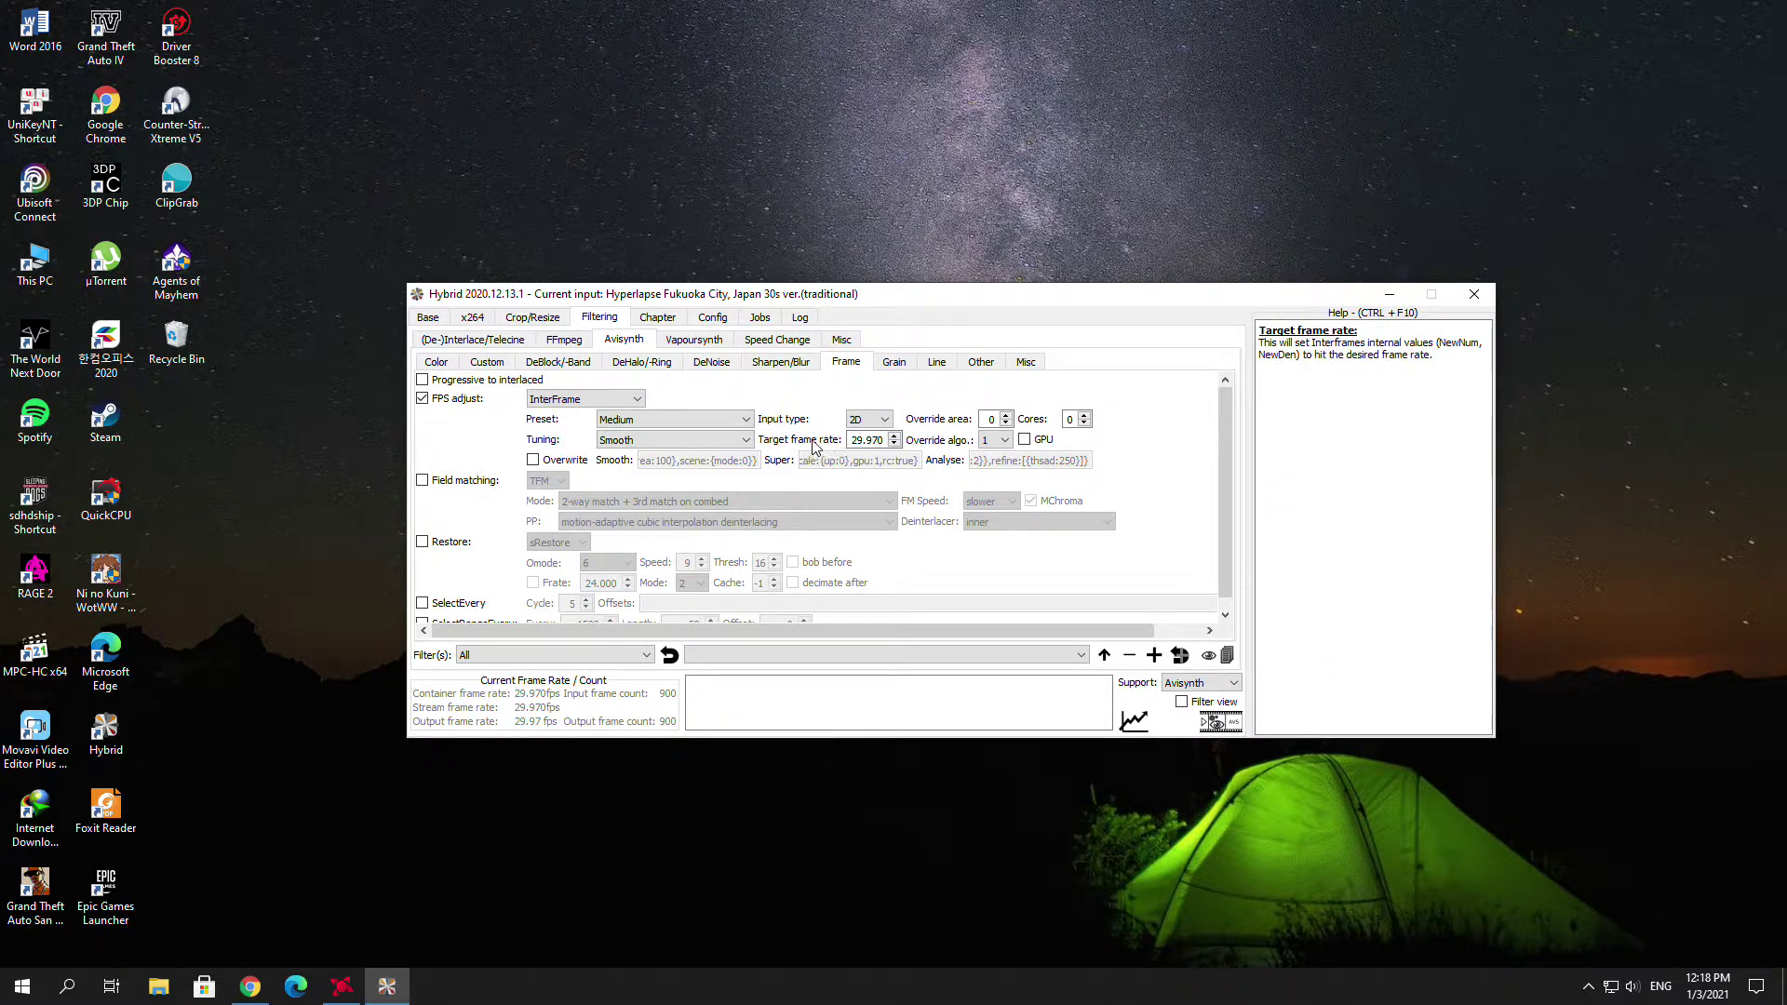
- Set the InterFrame target frame rate to 60
left_click(870, 439)
key("shift+End")
double_click(863, 439)
type("60")
key("Return")
left_click(935, 416)
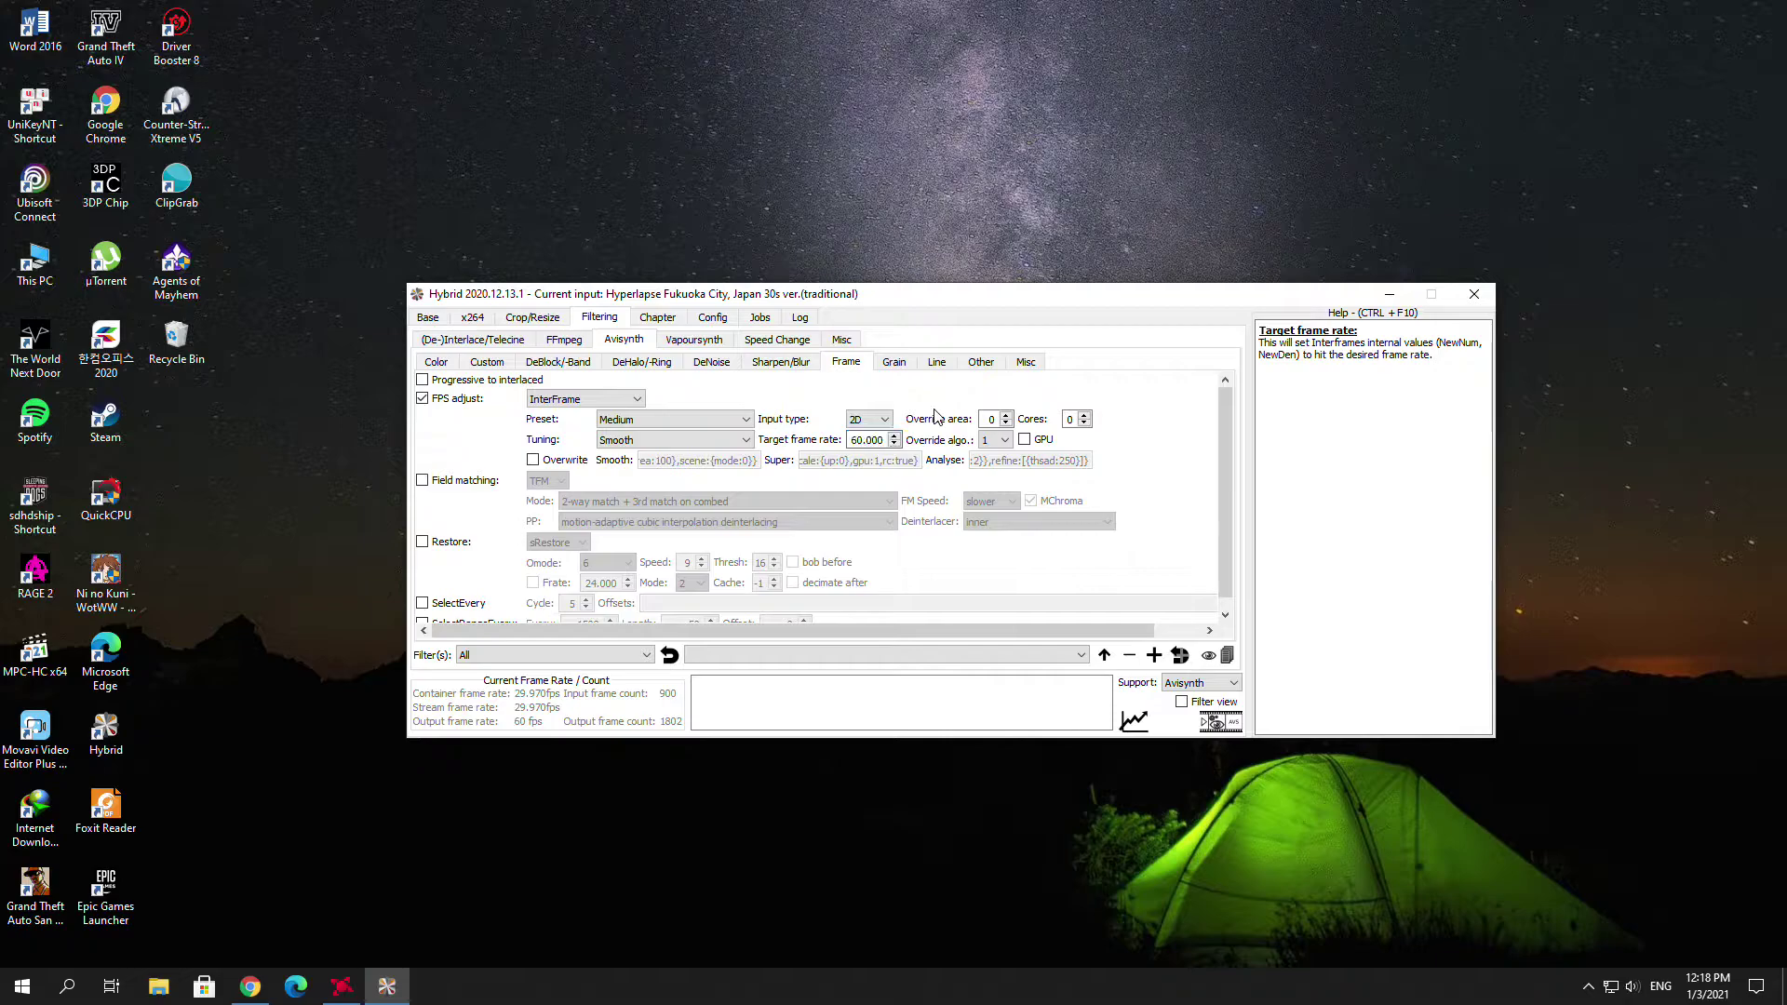
- Choose 21 in InterFrame's Override algo. dropdown
mouse_move(931, 447)
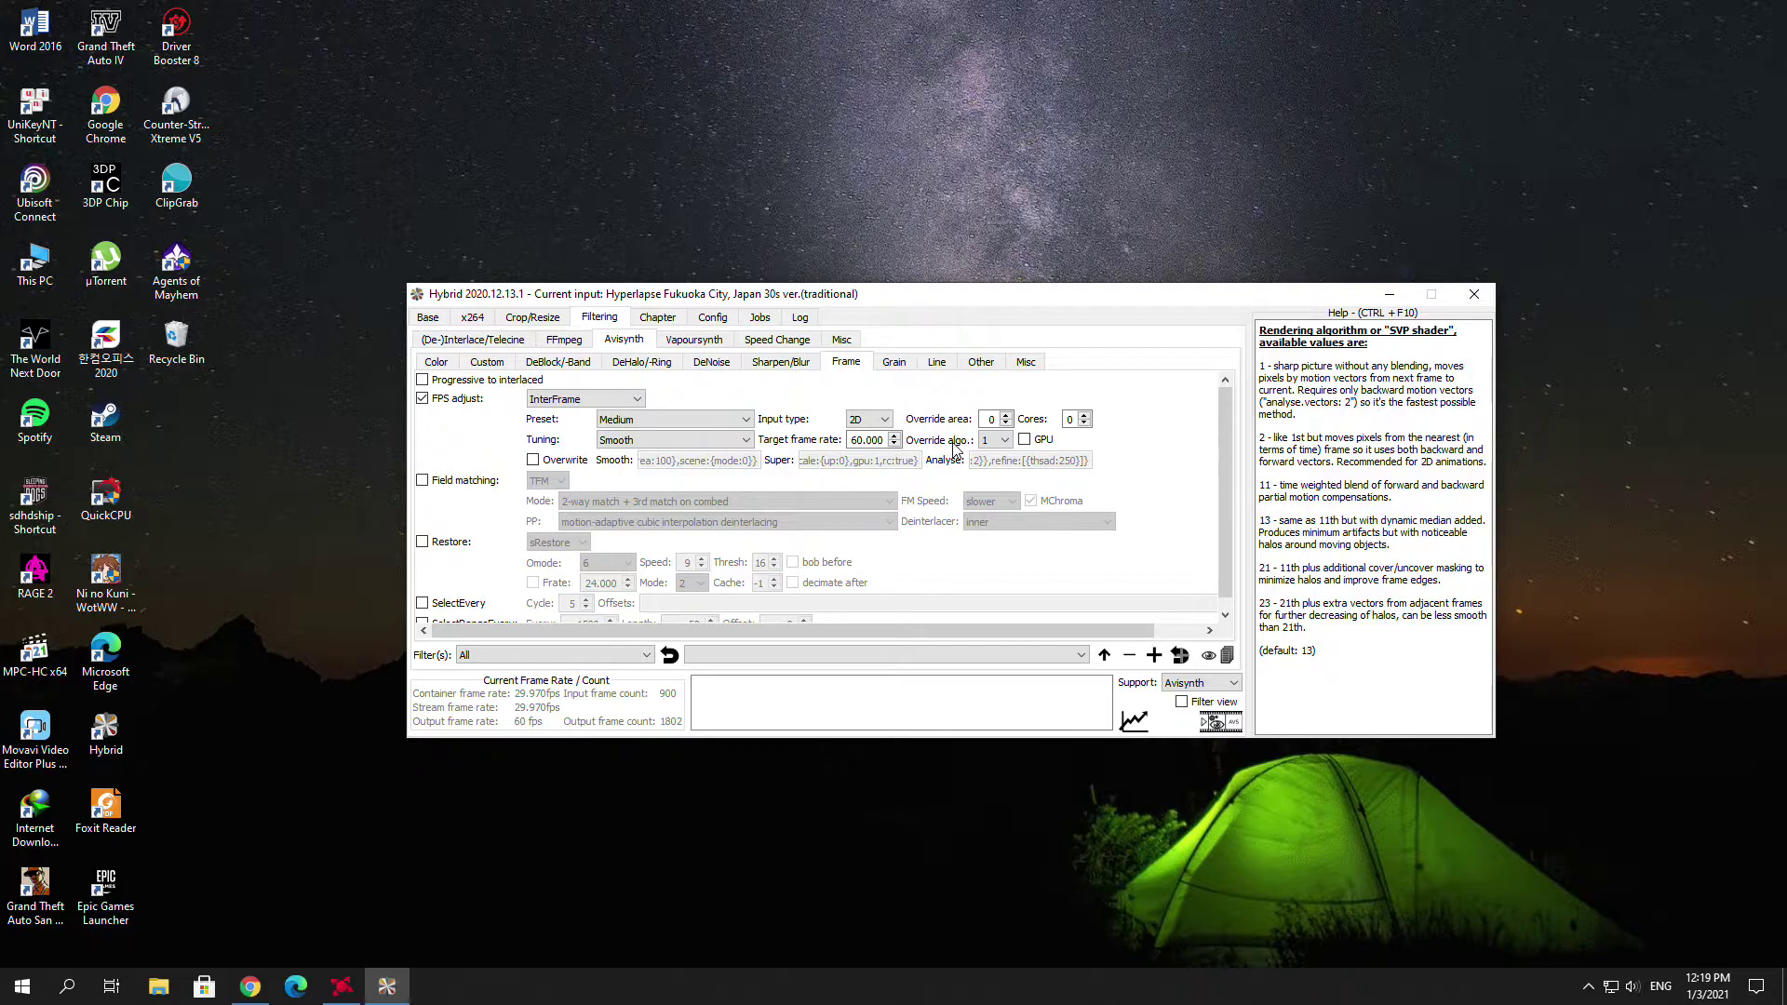
left_click(1005, 440)
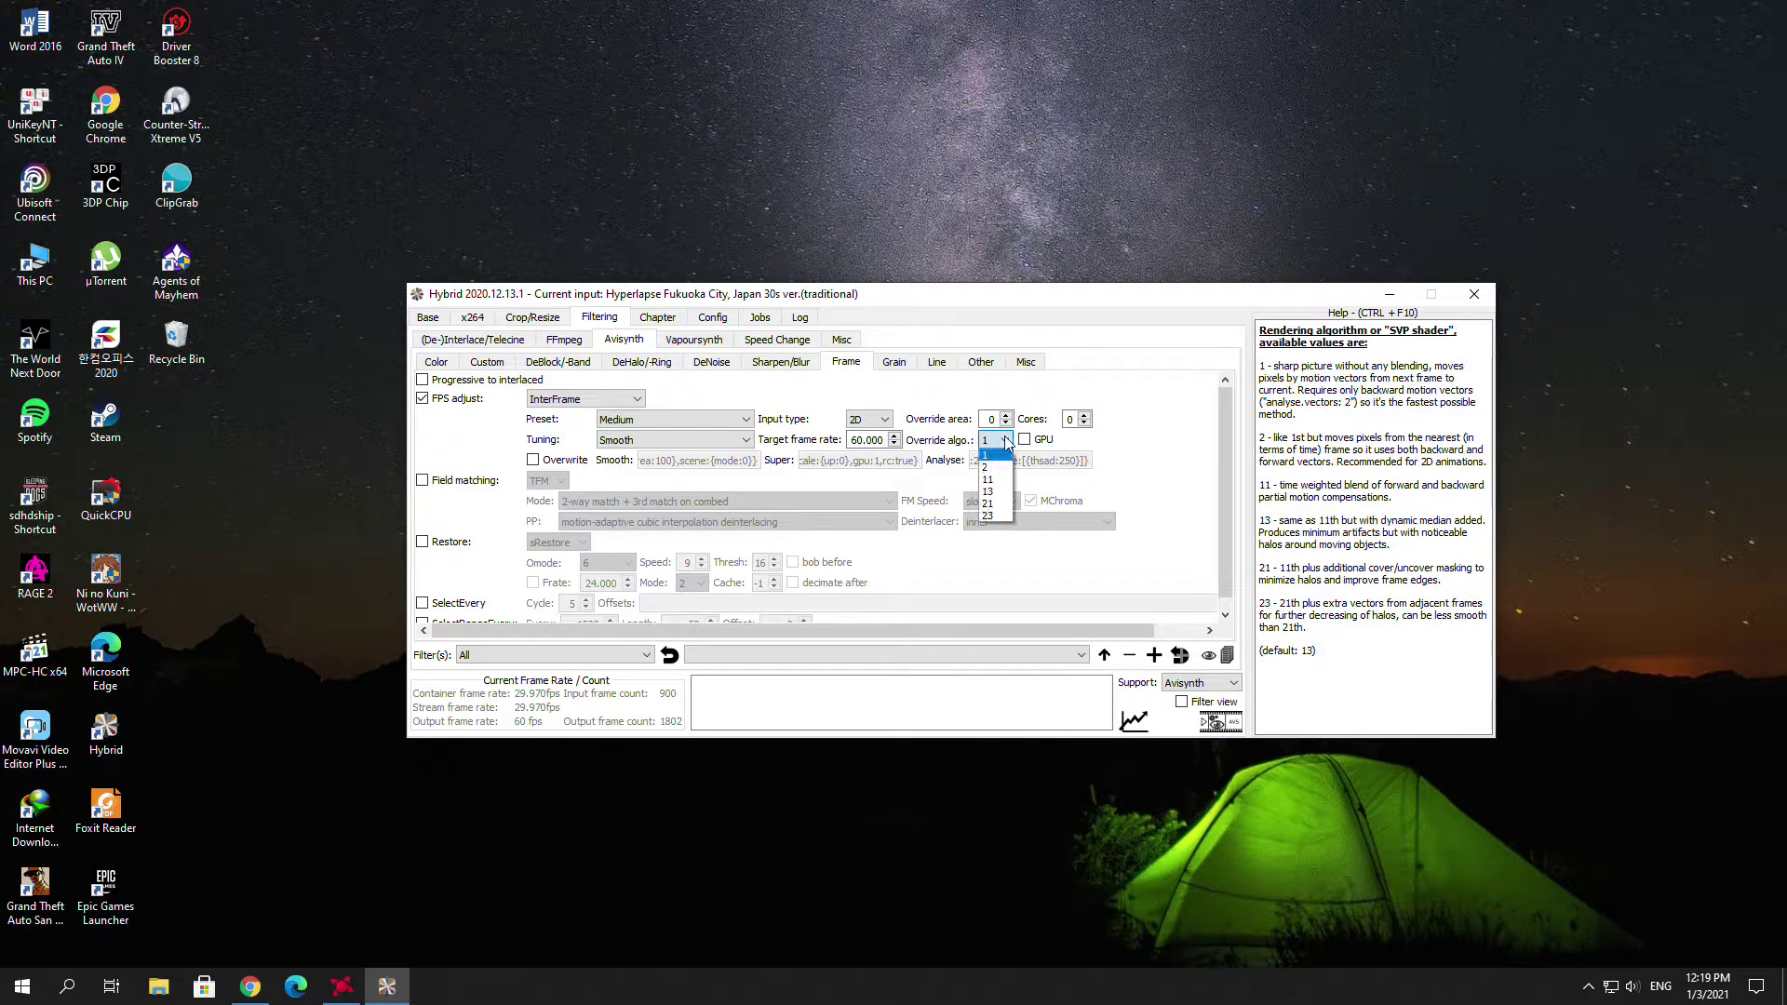
left_click(998, 502)
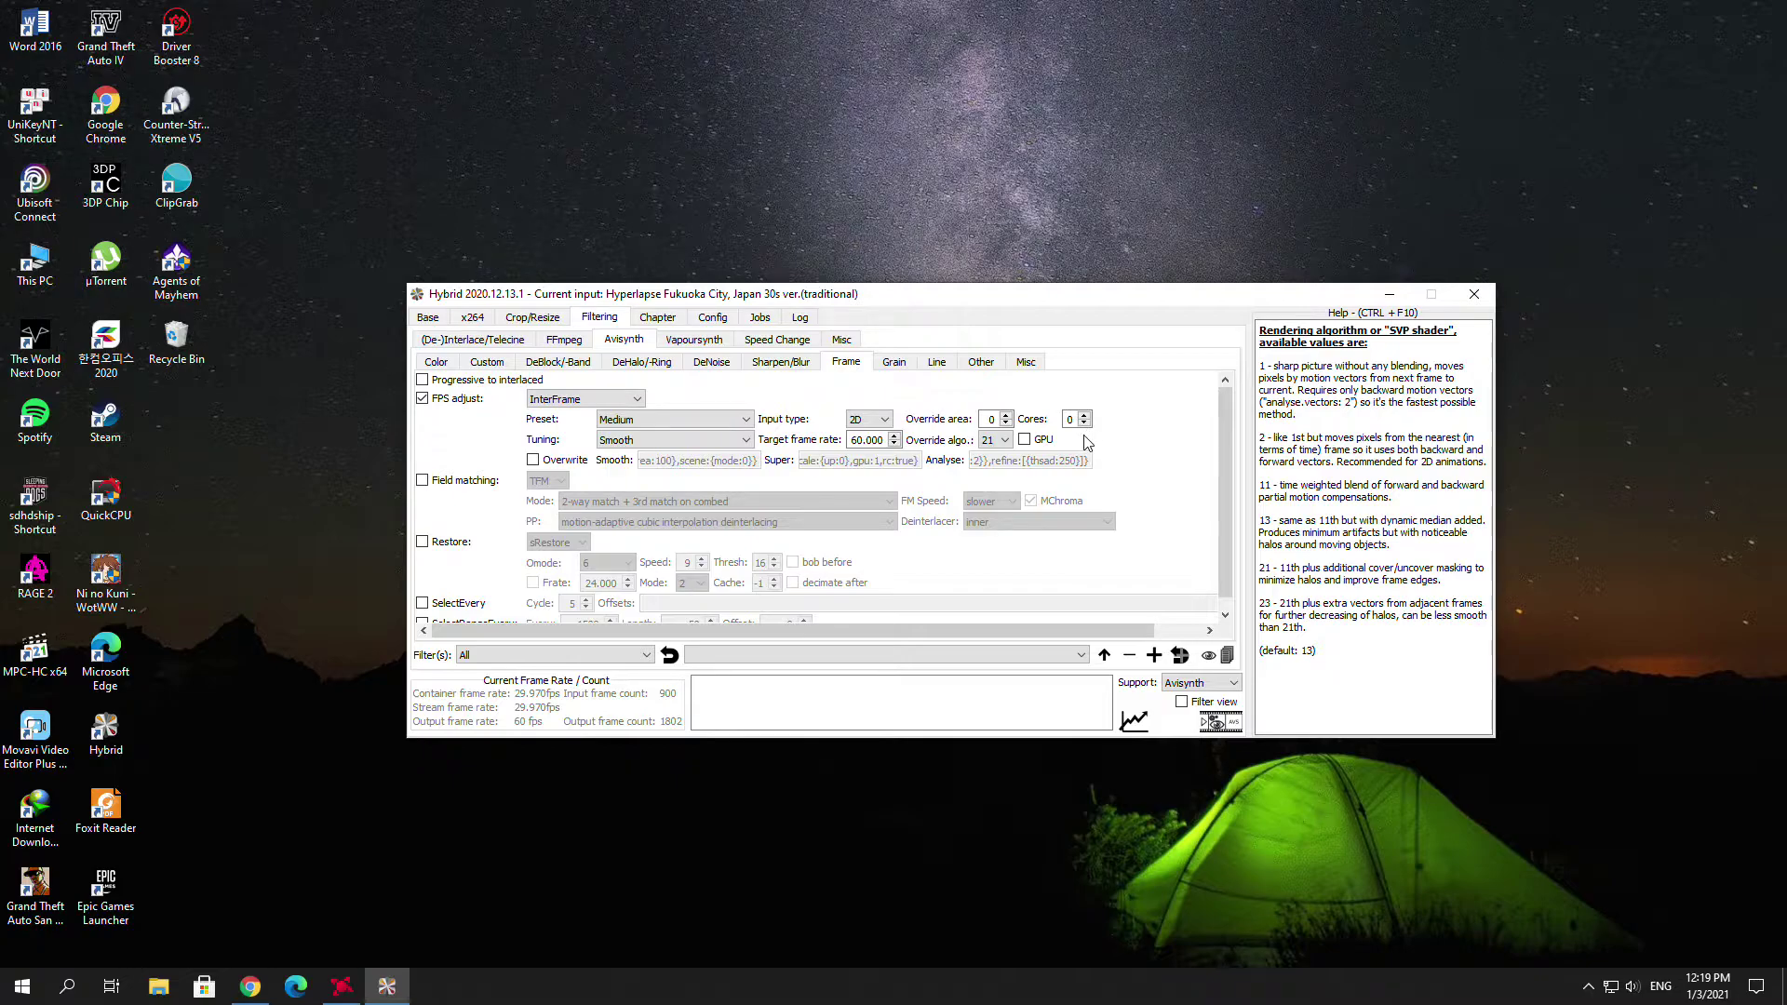
mouse_move(1046, 446)
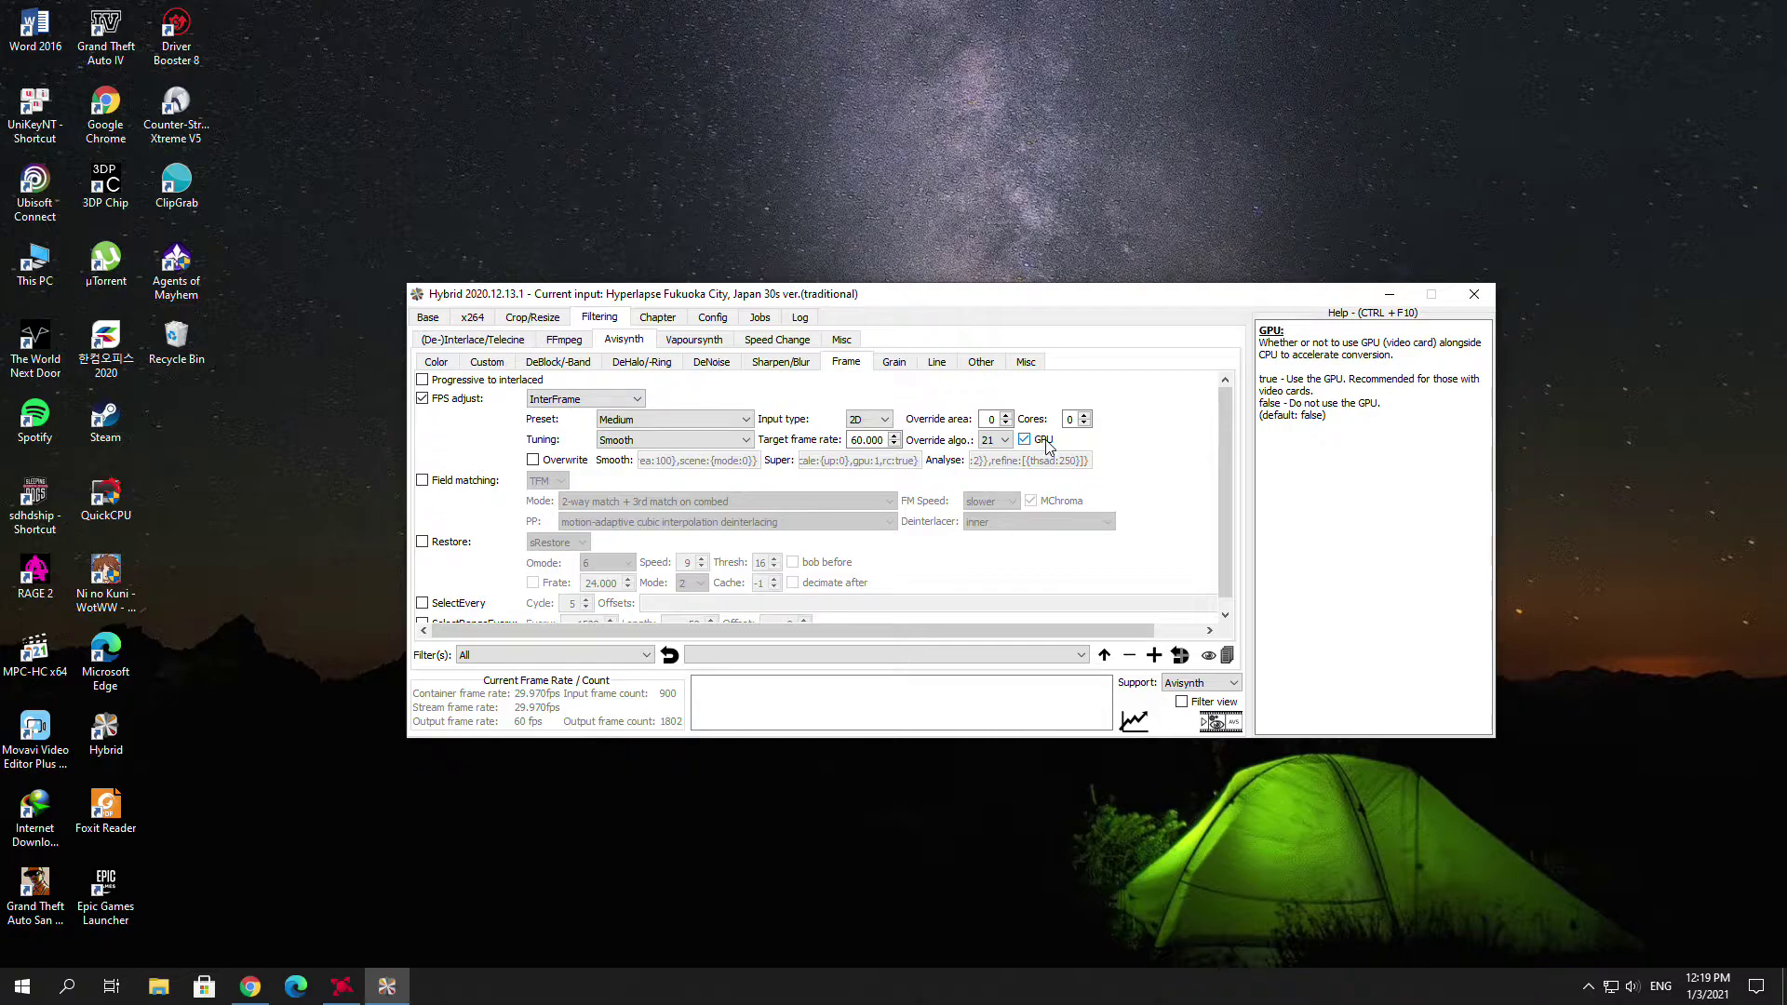
- From the Base tab, save the output as 'japan 30s 60fps' in Downloads\Video
left_click(432, 317)
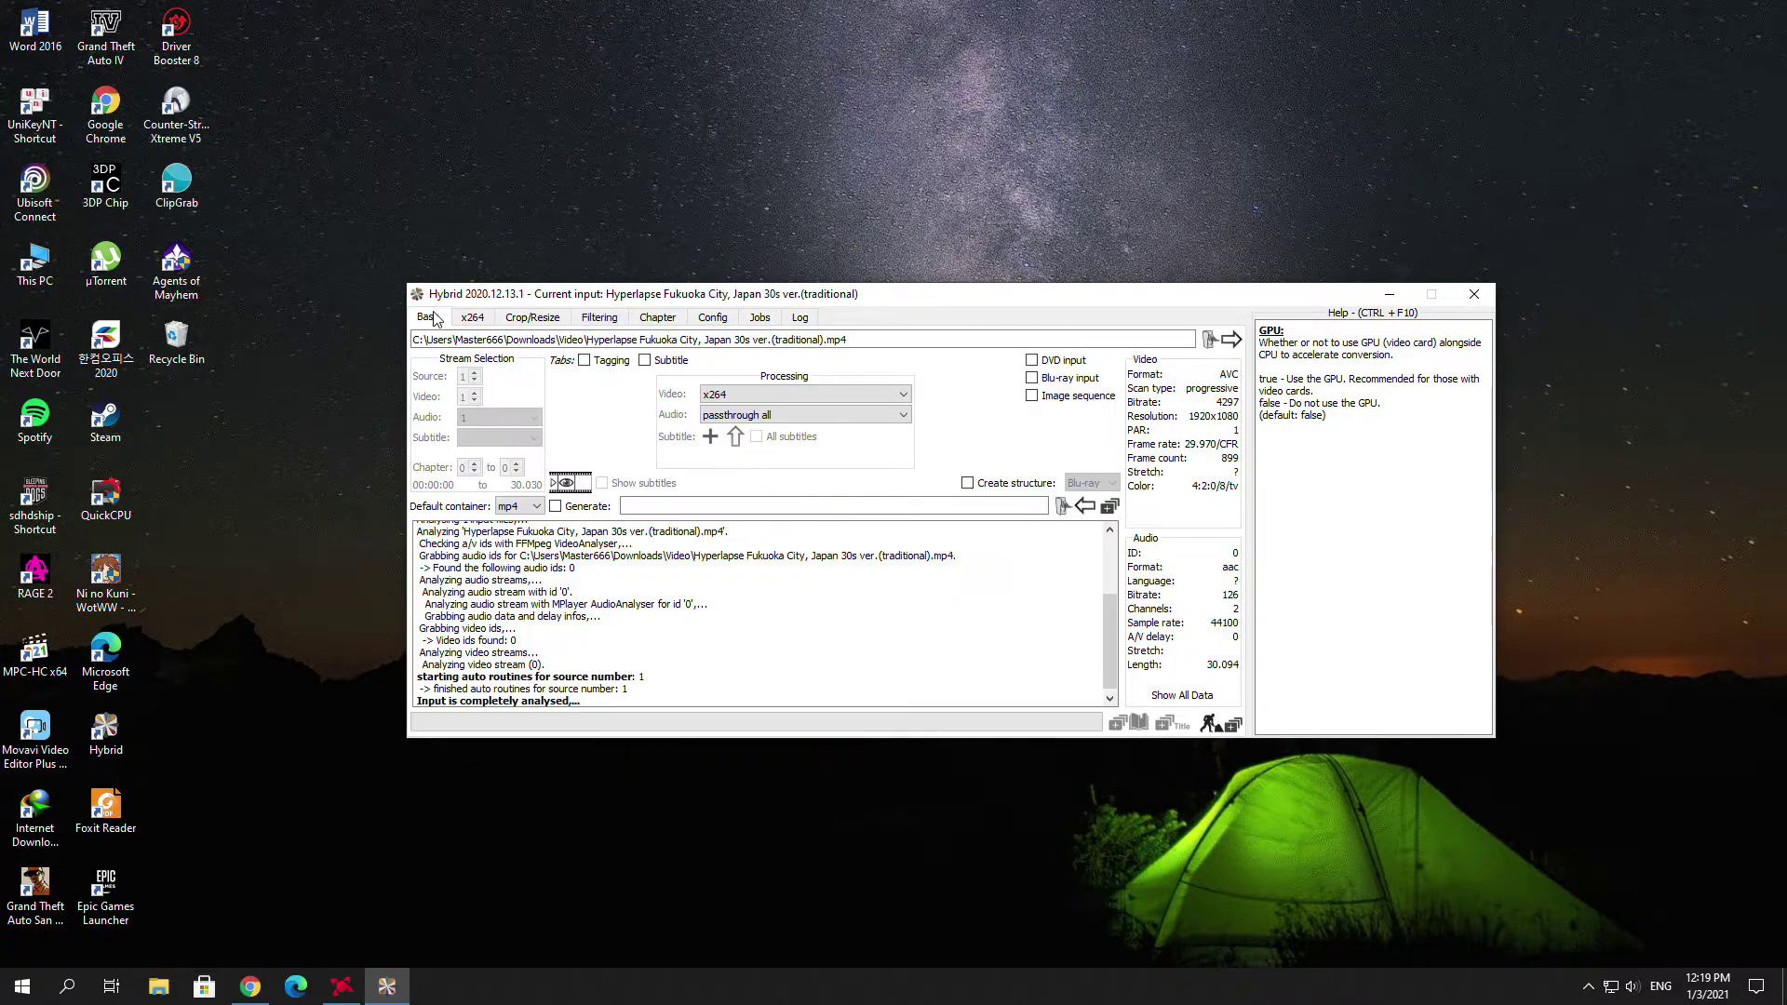
left_click(1061, 506)
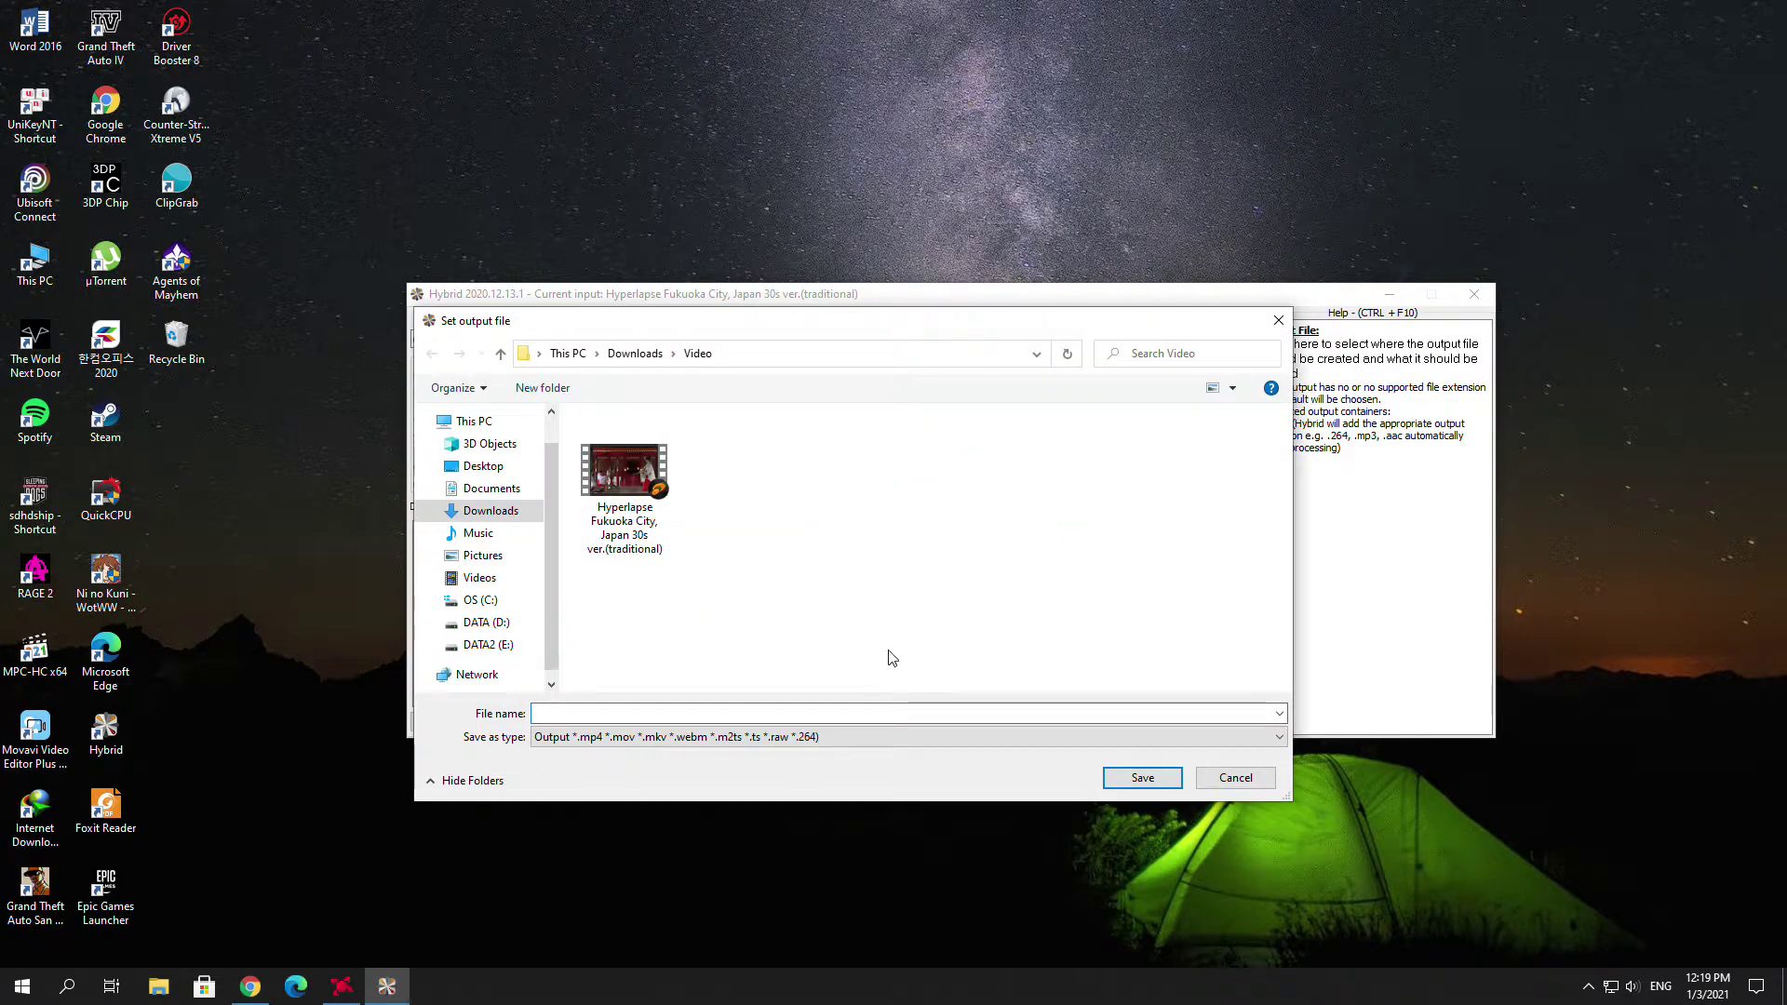
type("jkapa")
key("BackSpace")
key("BackSpace")
key("BackSpace")
key("BackSpace")
key("BackSpace")
type("japan")
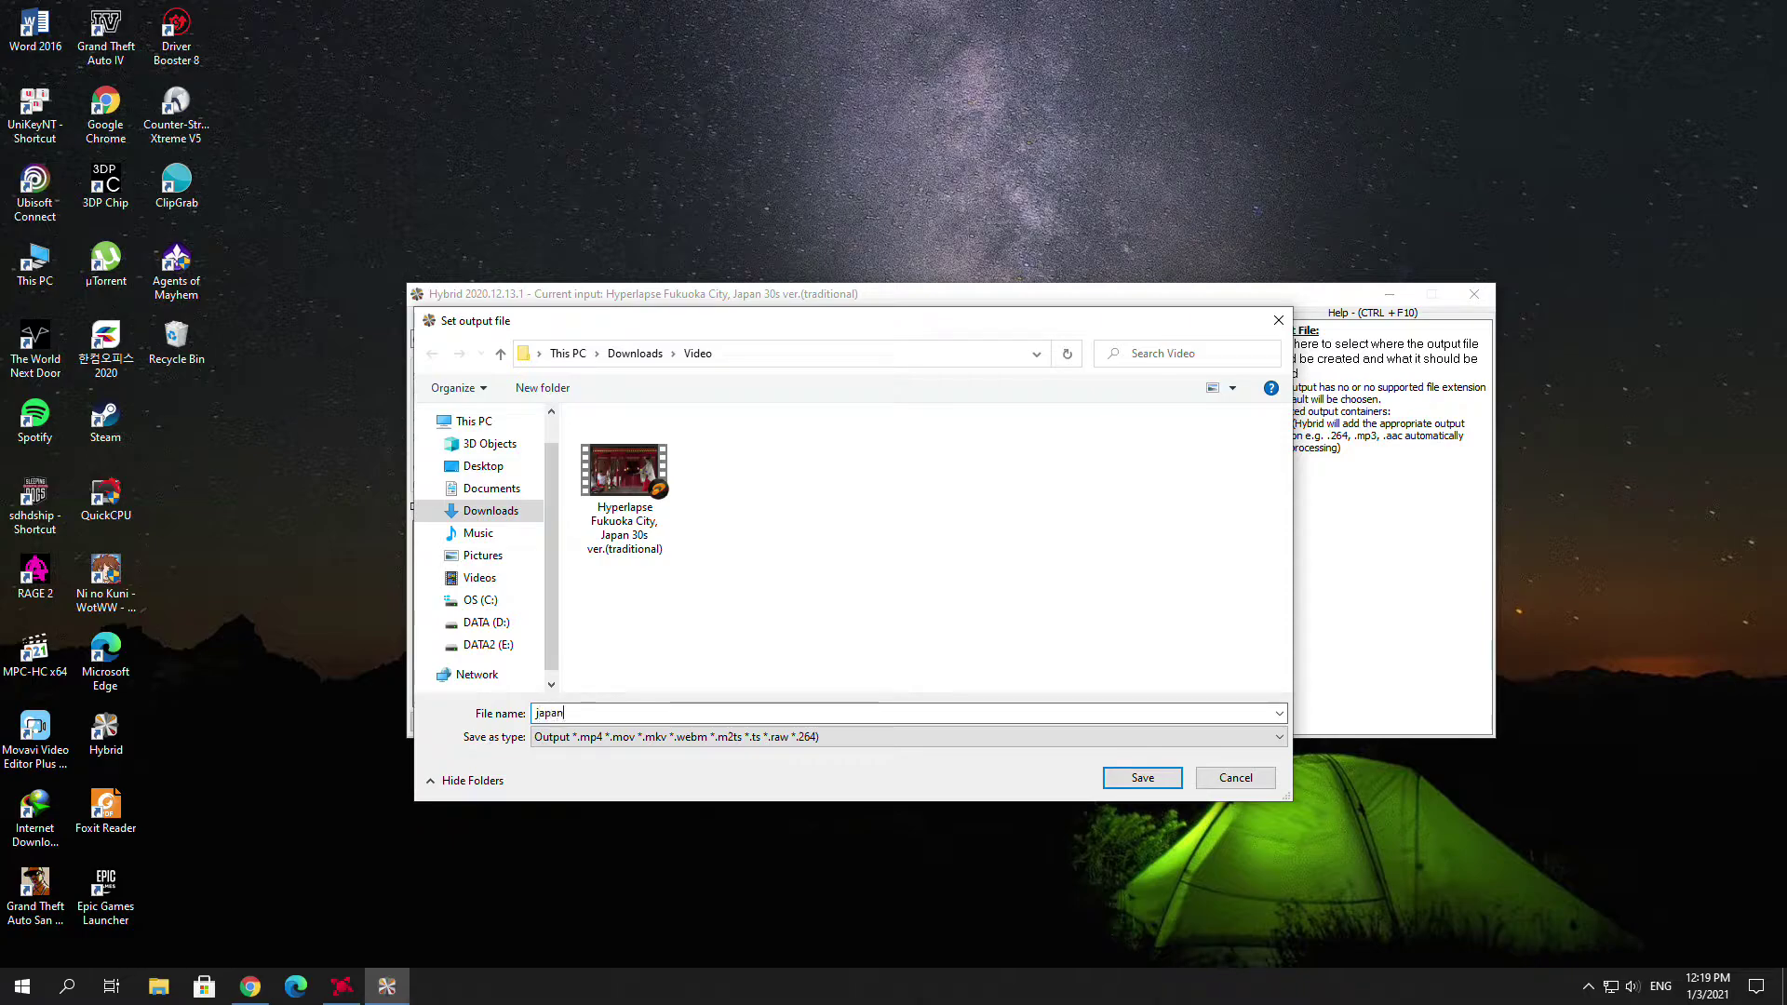
type(" 30s 60fps")
left_click(1127, 776)
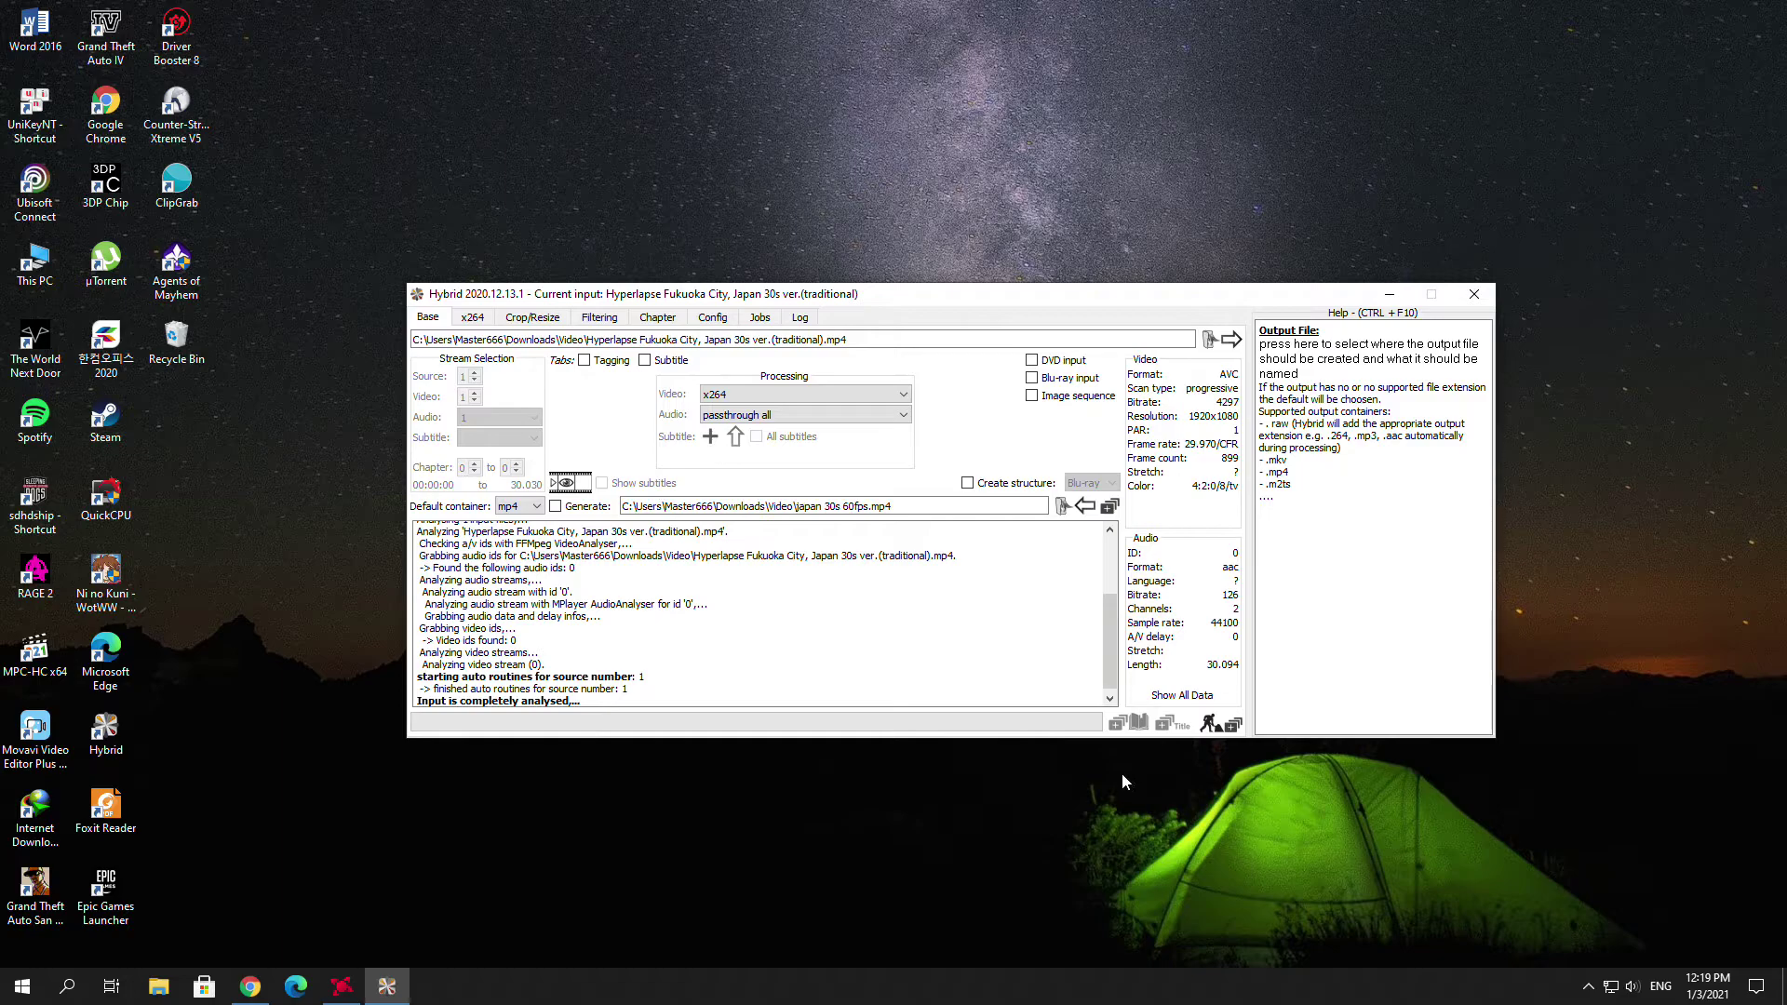
- Add the job to the queue and start it, letting japan 30s 60fps.mp4 encode and mux
left_click(1222, 725)
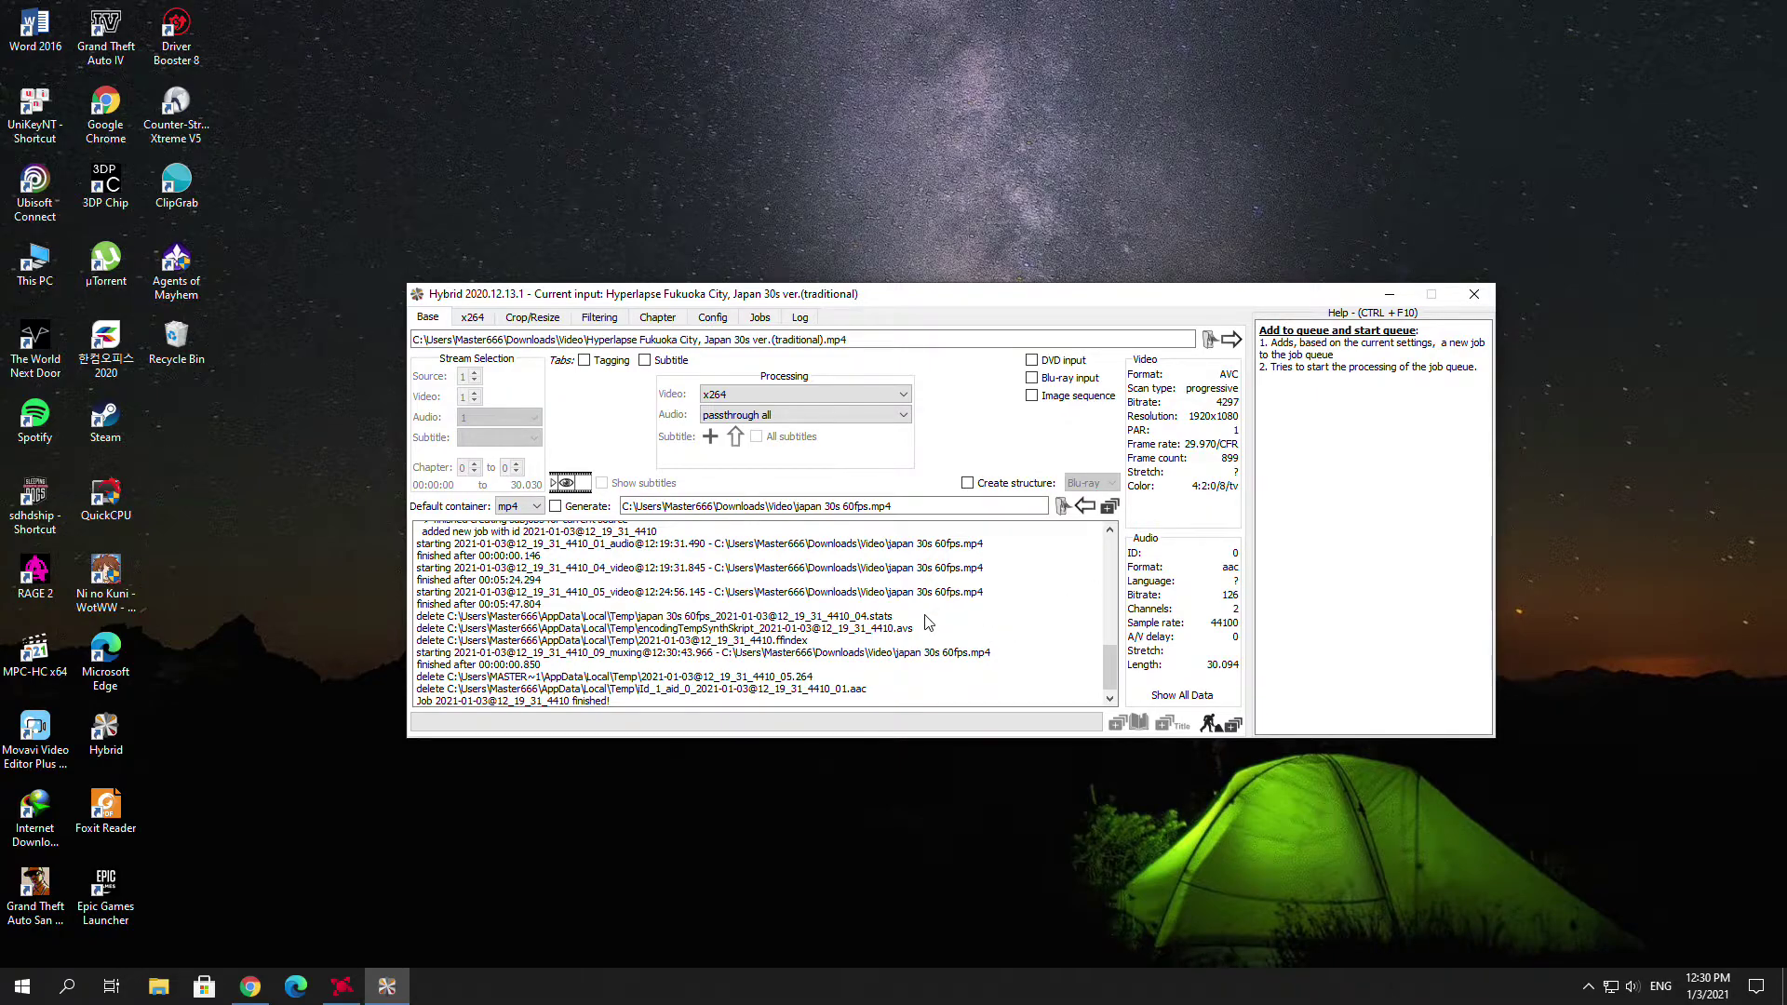
- In File Explorer's Downloads\Video folder, play the original Hyperlapse clip with jetAudio
left_click(159, 987)
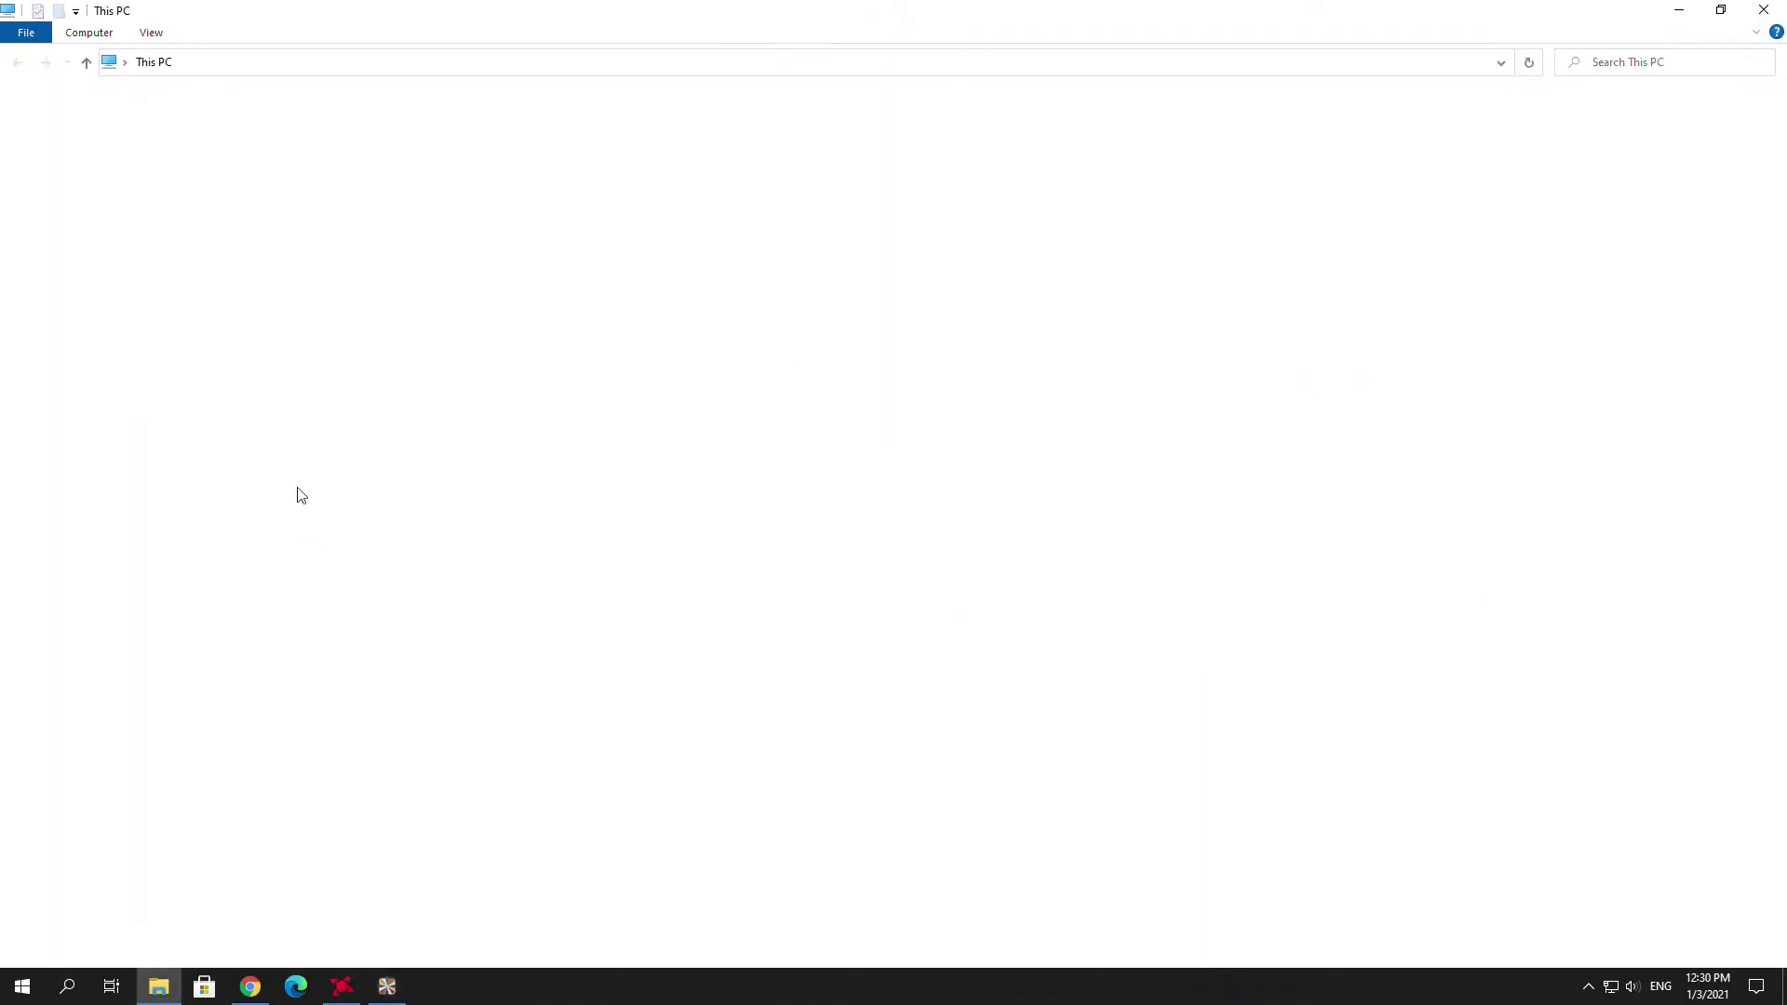
left_click(87, 230)
double_click(267, 206)
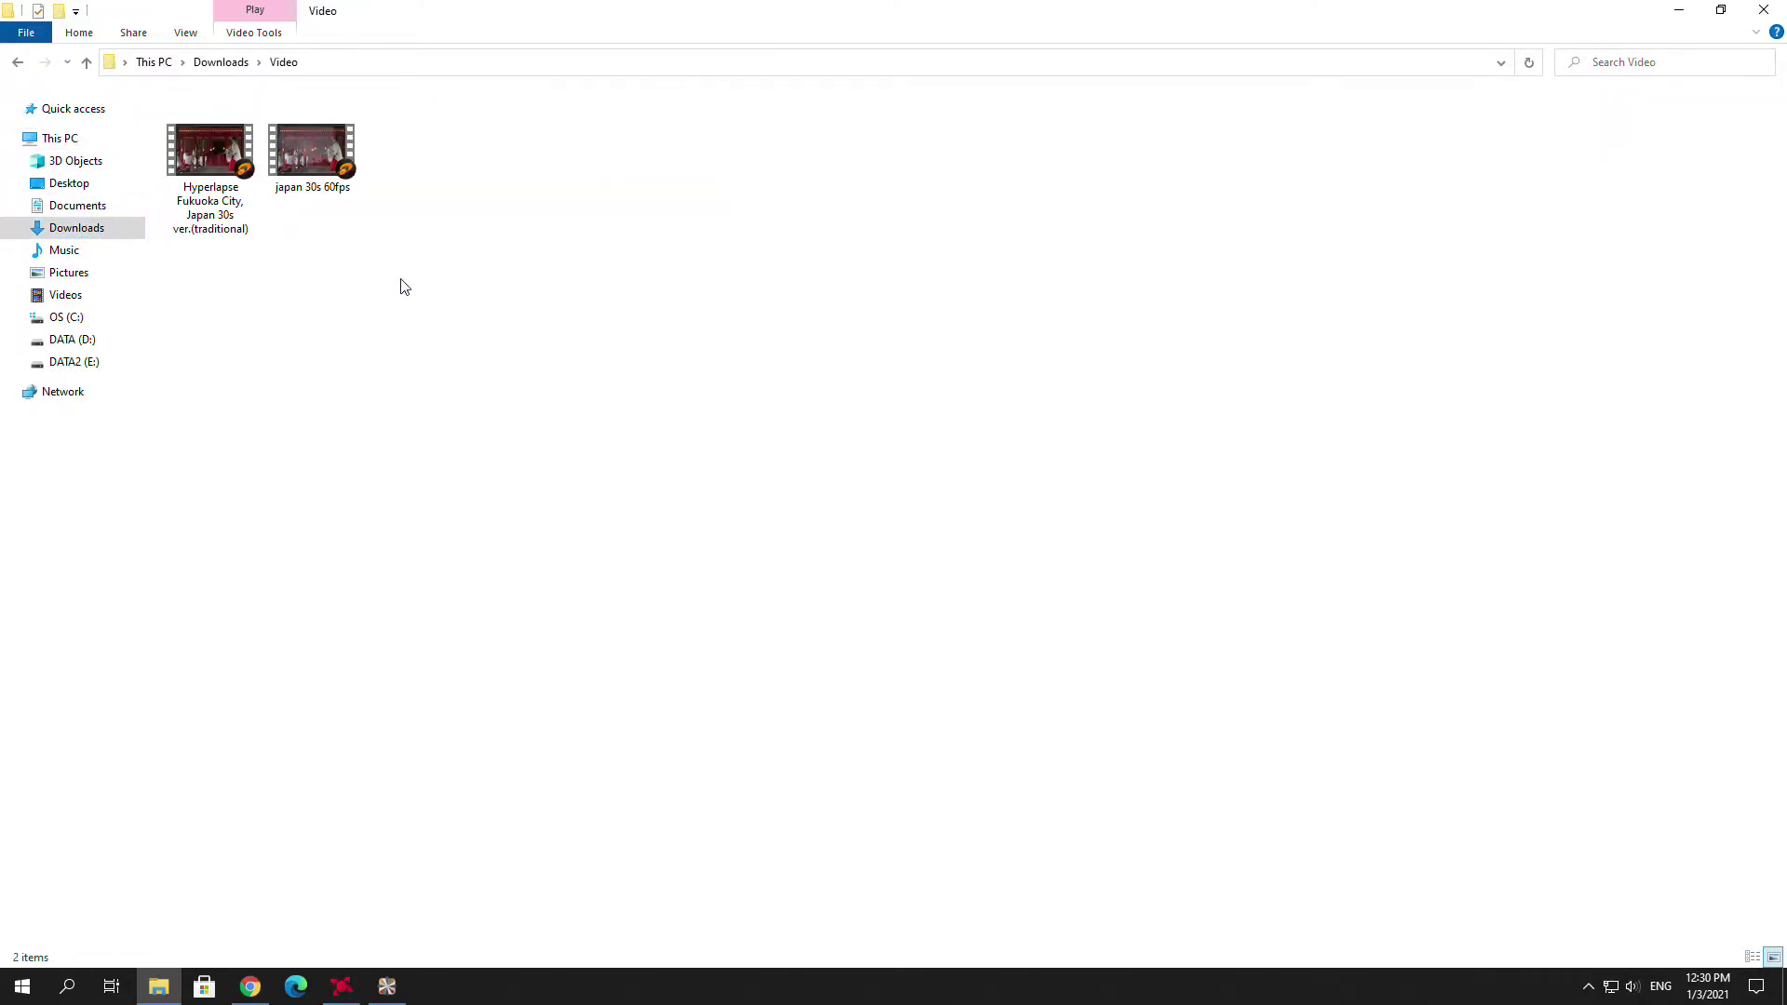
right_click(212, 191)
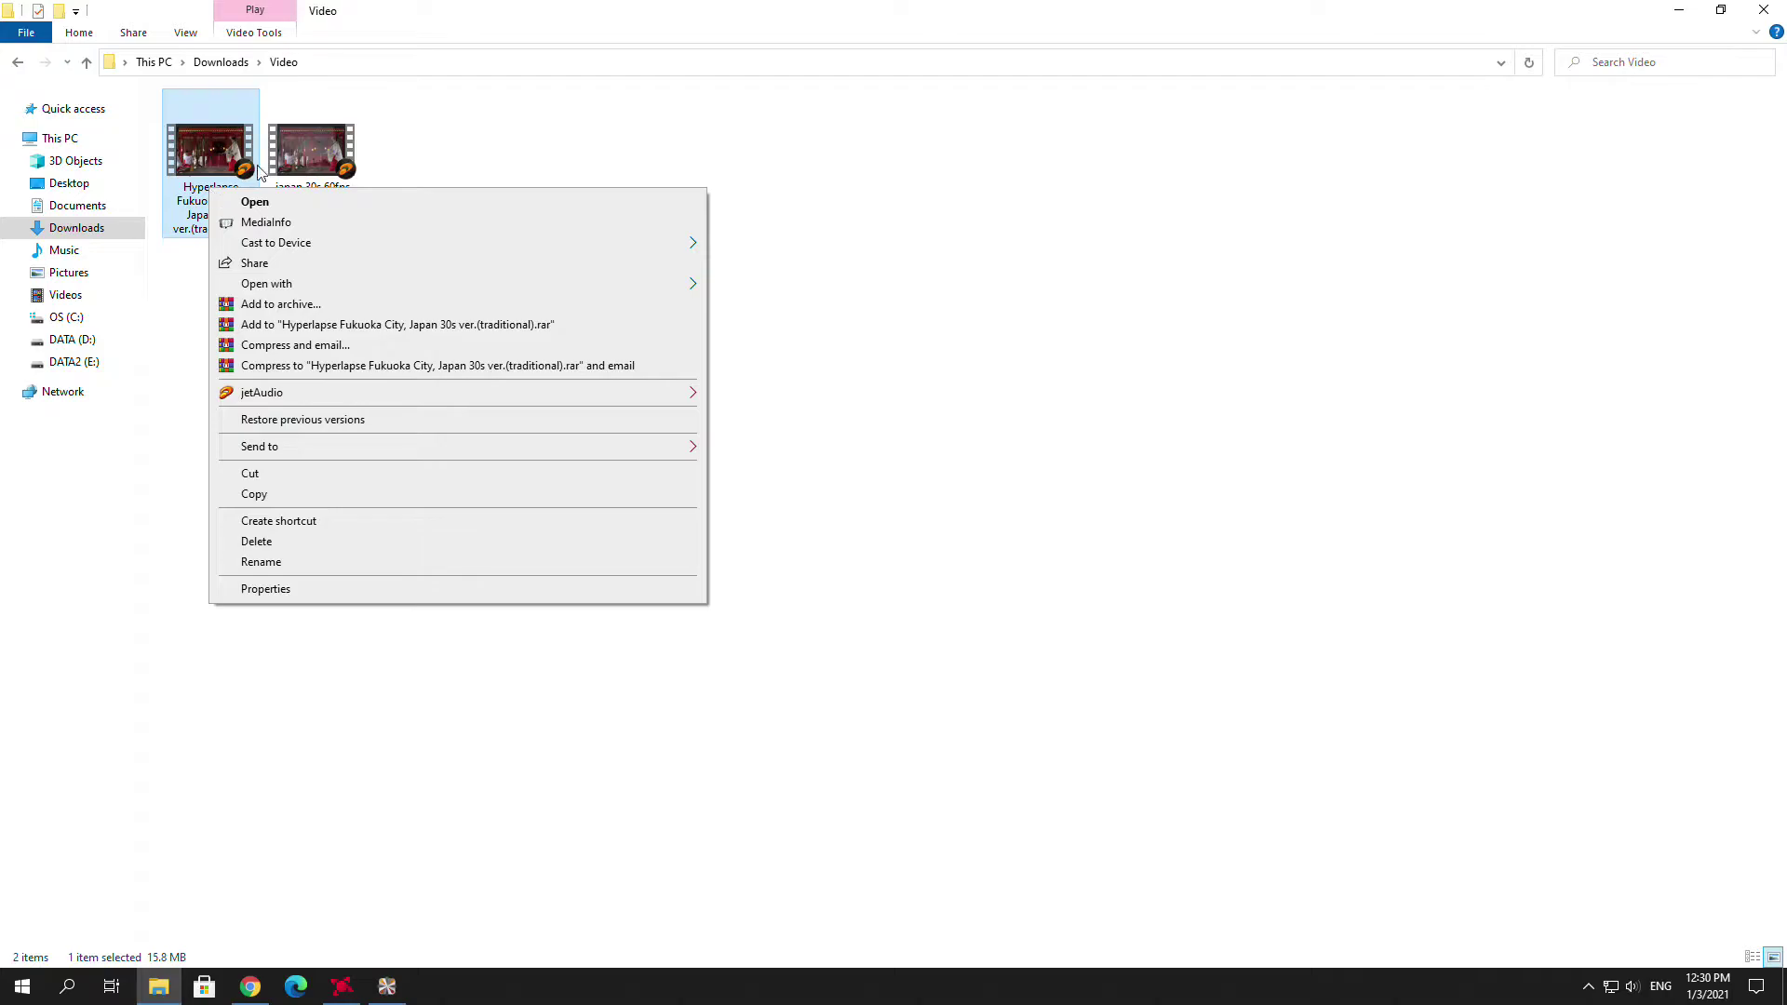
left_click(767, 150)
left_click(187, 180)
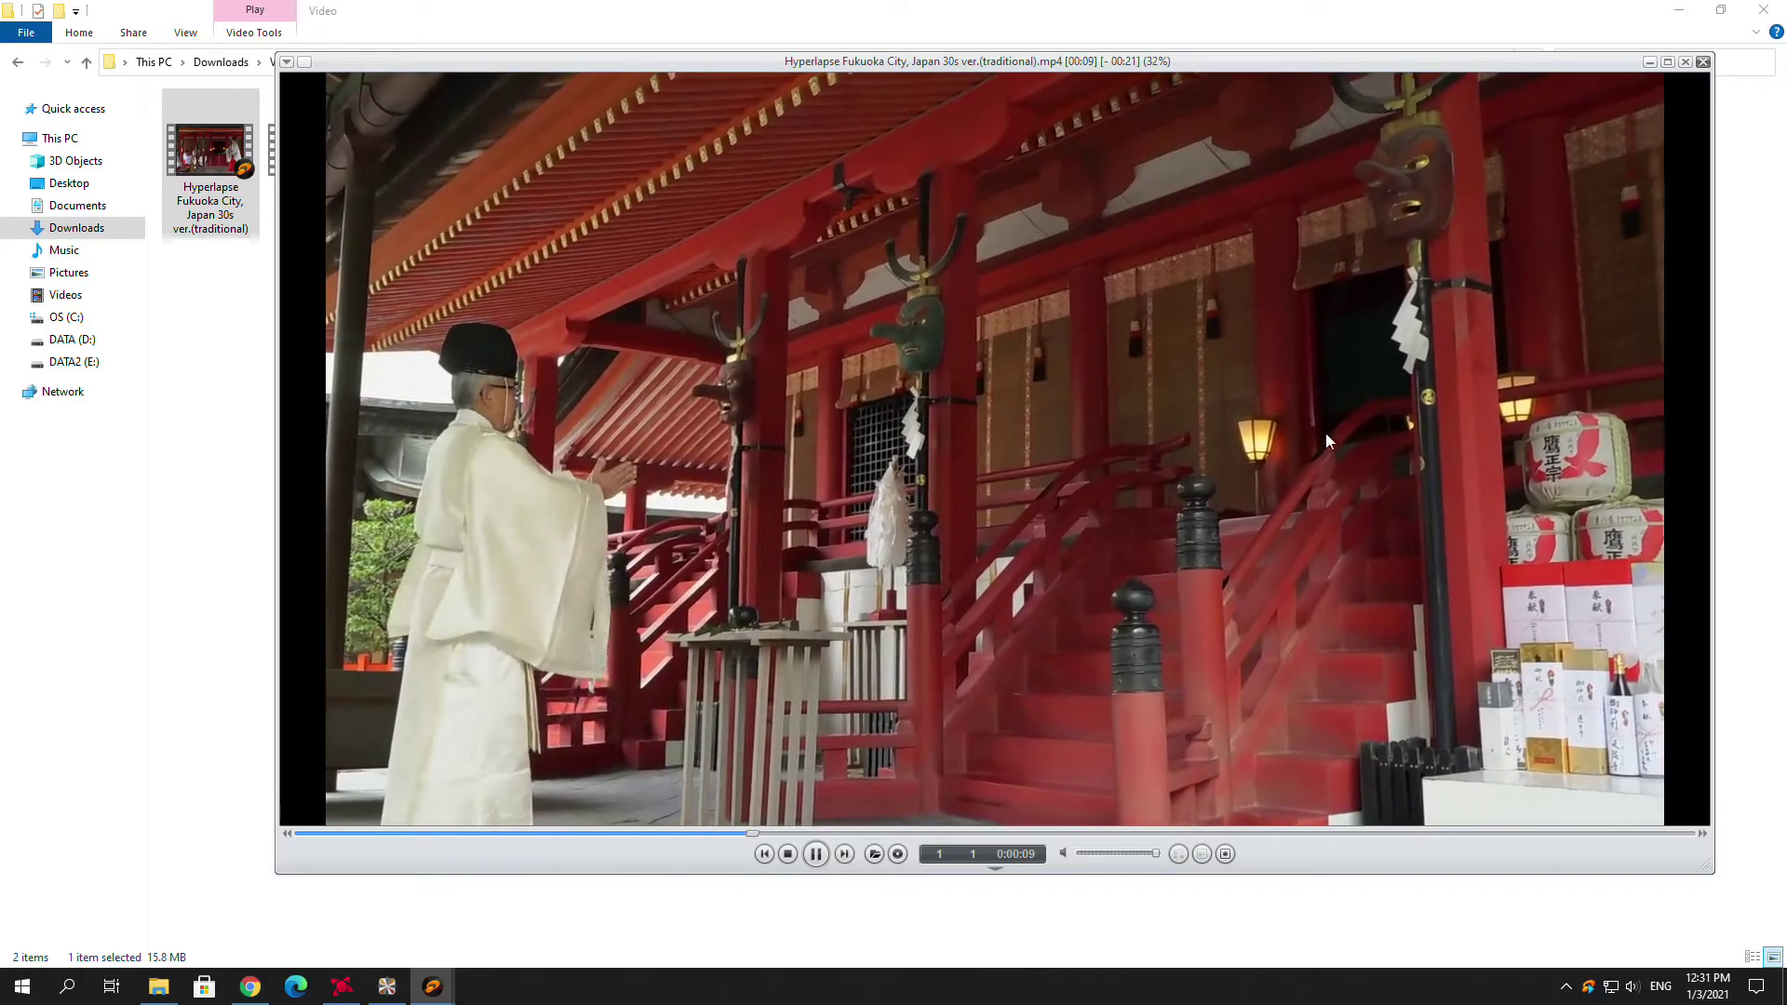
- Close the original's player and skip through japan 30s 60fps.mp4 toward its 0:27 ending
key("alt+F4")
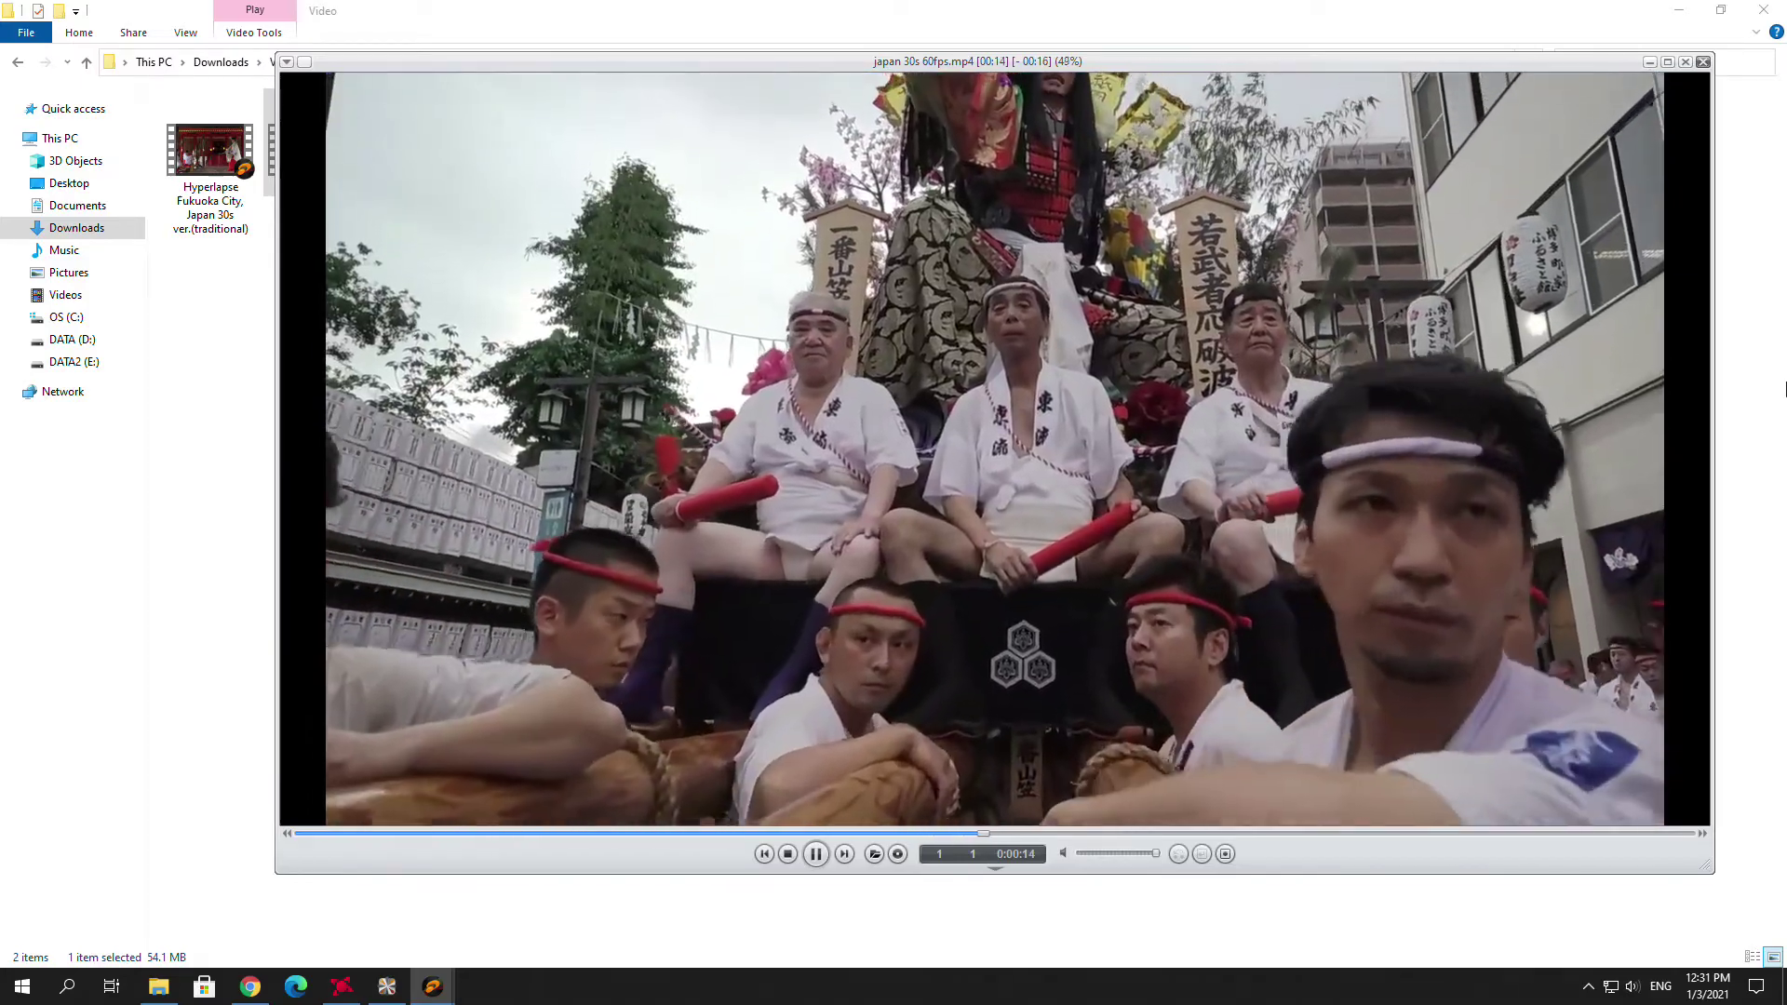
key("Right")
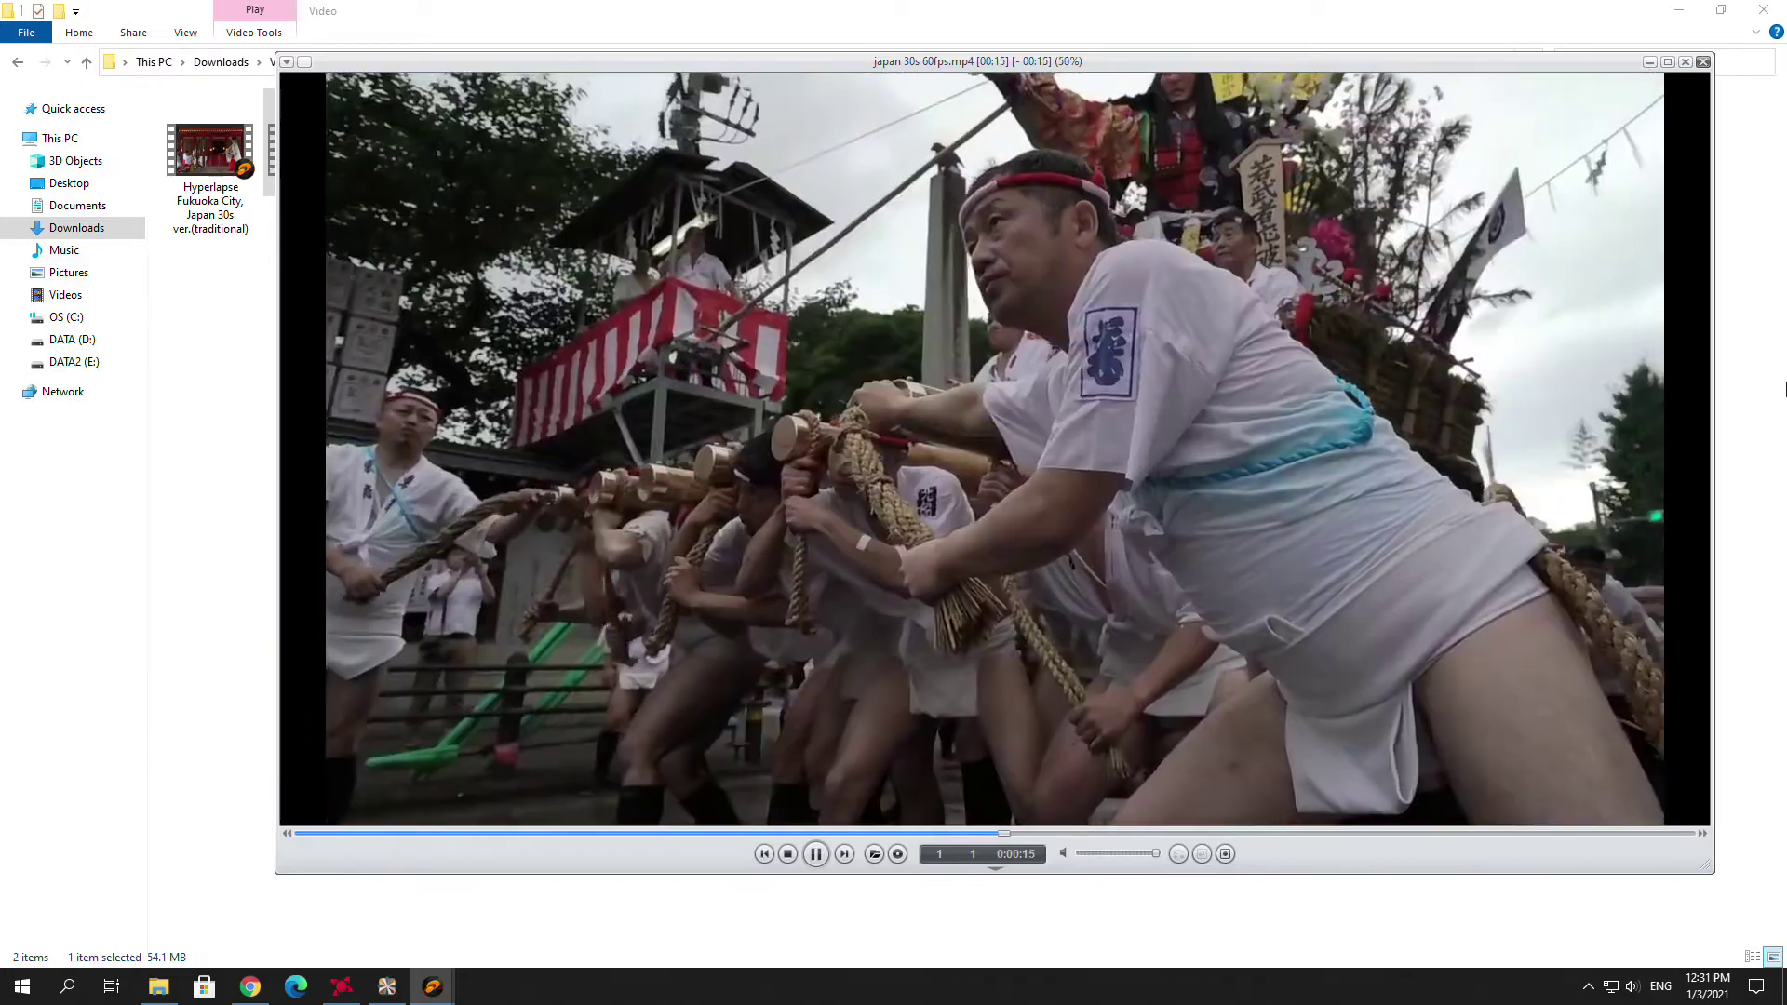
key("Right")
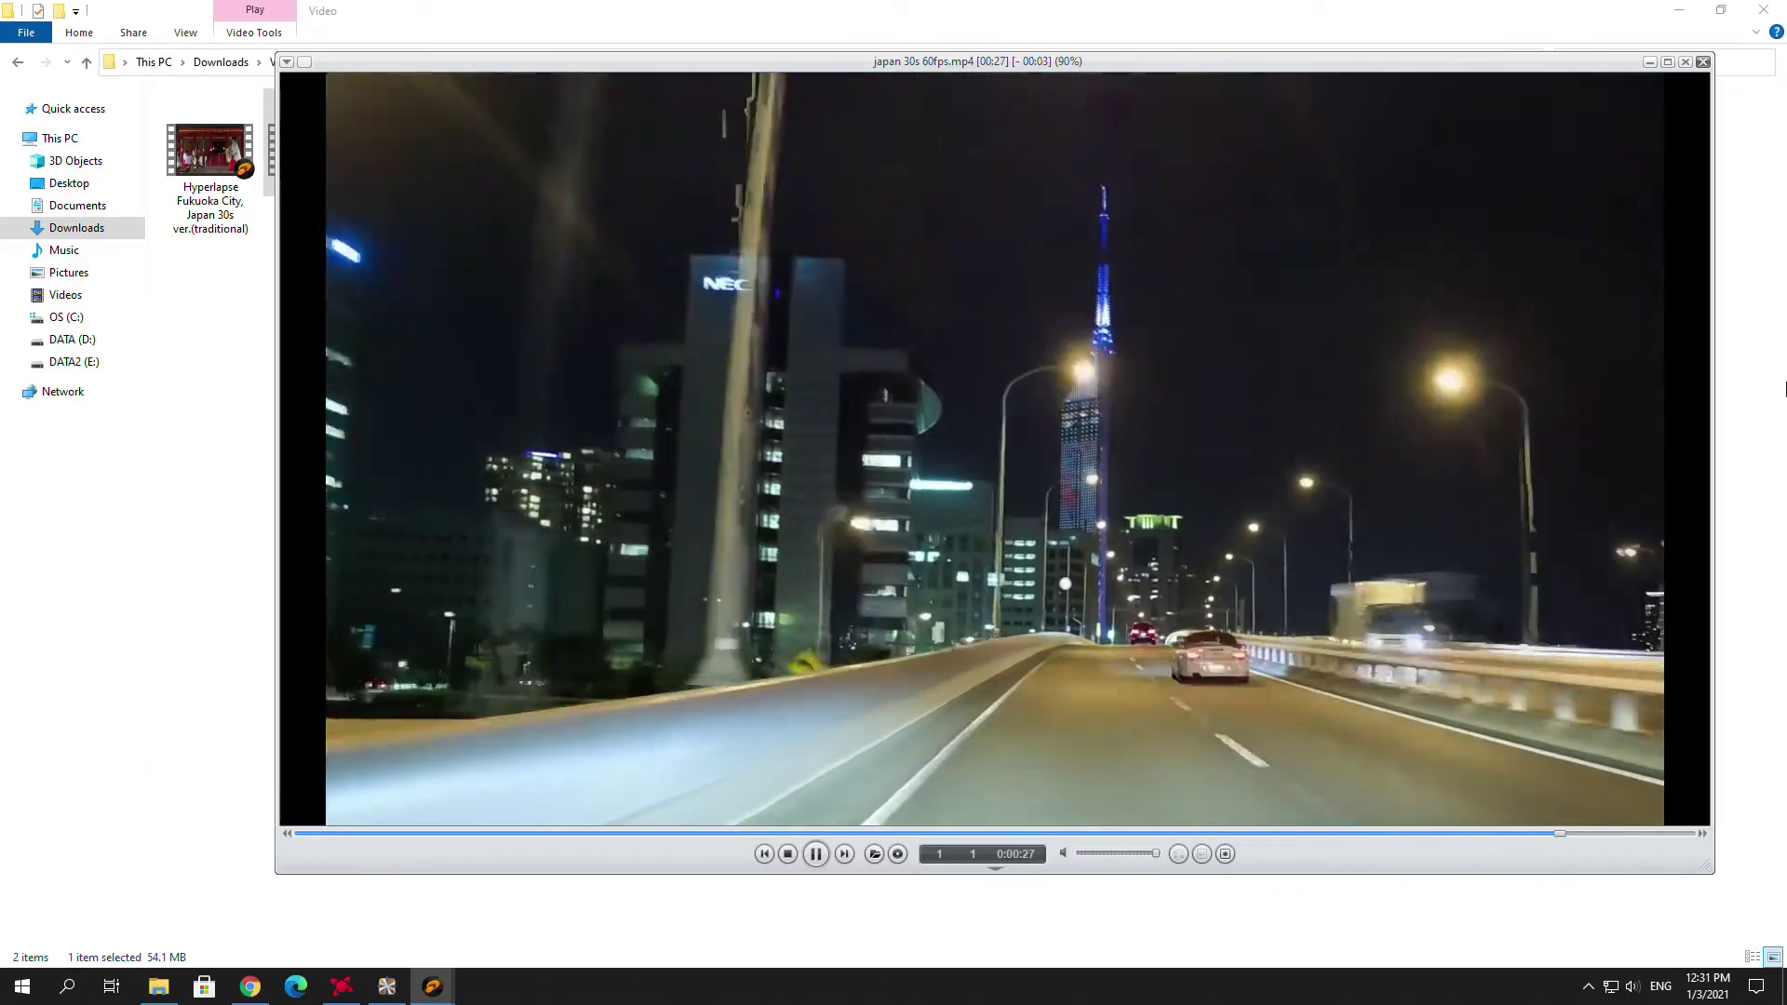